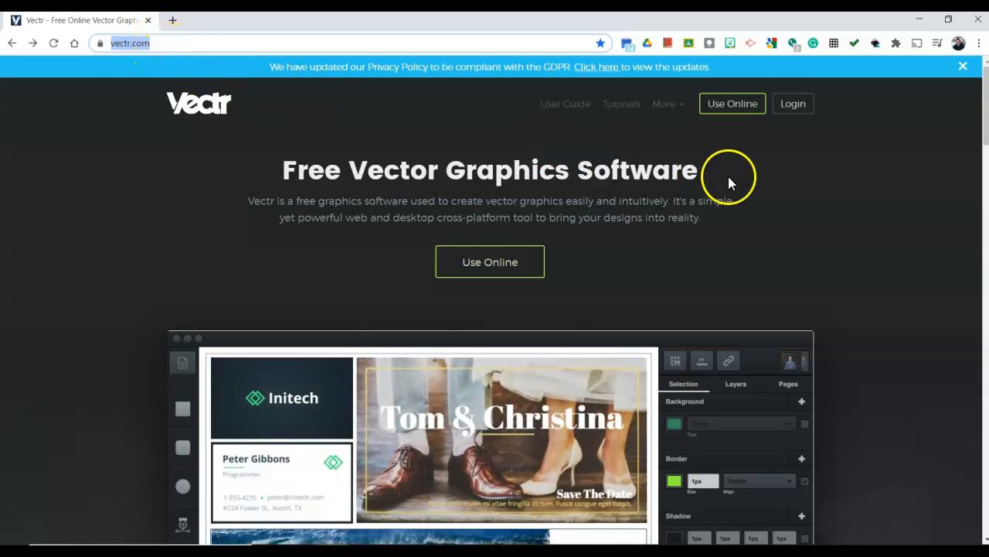
Open the login page from the Vectr homepage and log in with the Google account
{"action": "left_click", "coordinate": [871, 232]}
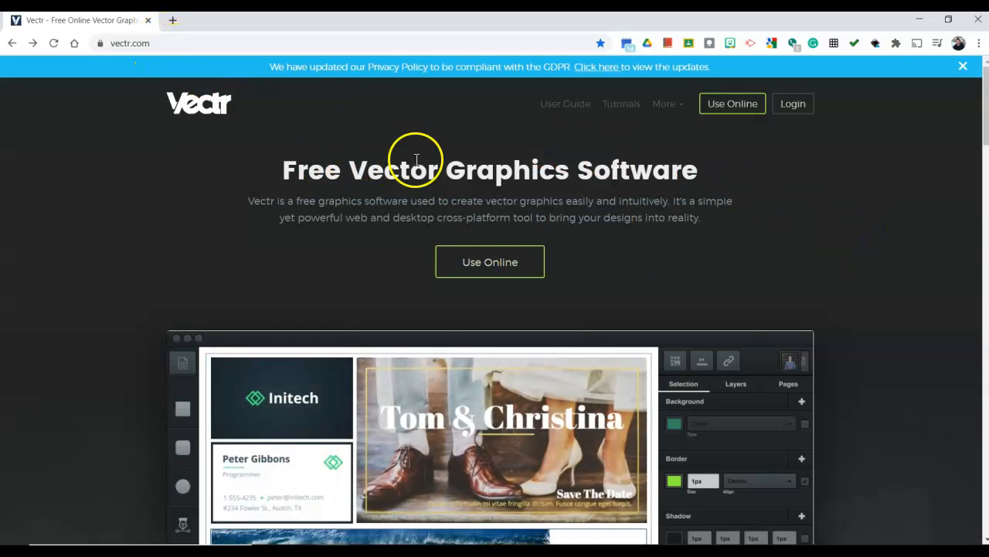
{"action": "scroll", "coordinate": [798, 307], "scroll_direction": "down", "scroll_amount": 4}
{"action": "scroll", "coordinate": [803, 306], "scroll_direction": "up", "scroll_amount": 4}
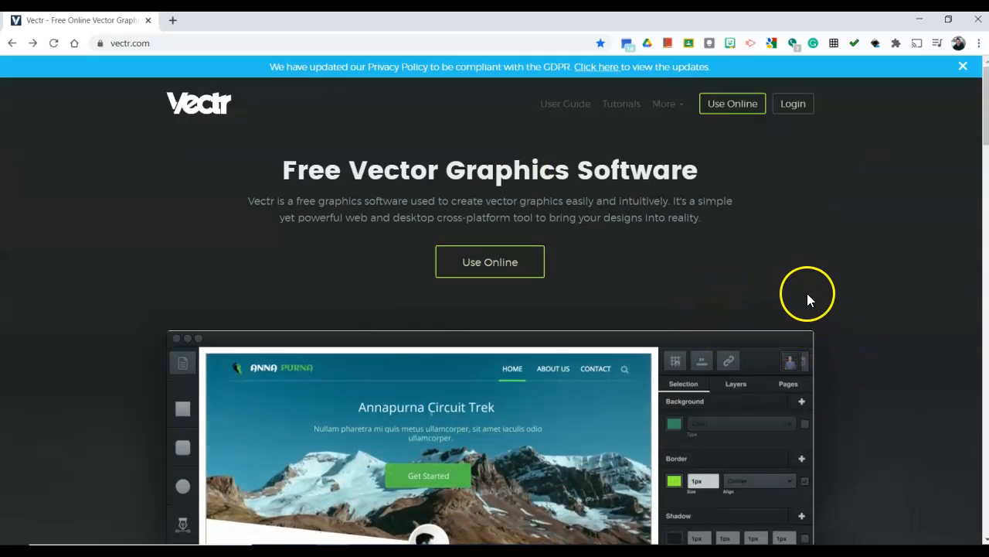
{"action": "left_click", "coordinate": [798, 115]}
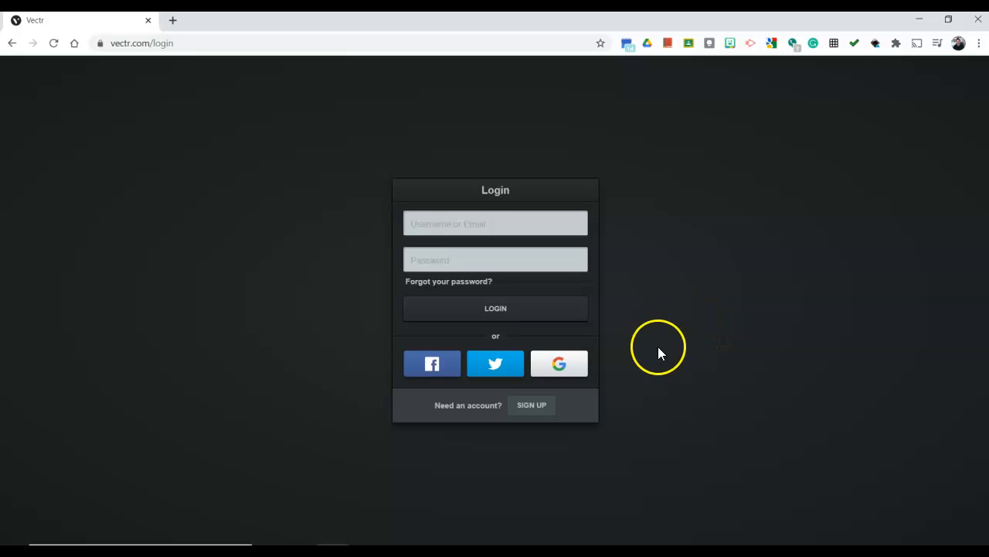
{"action": "left_click", "coordinate": [559, 365]}
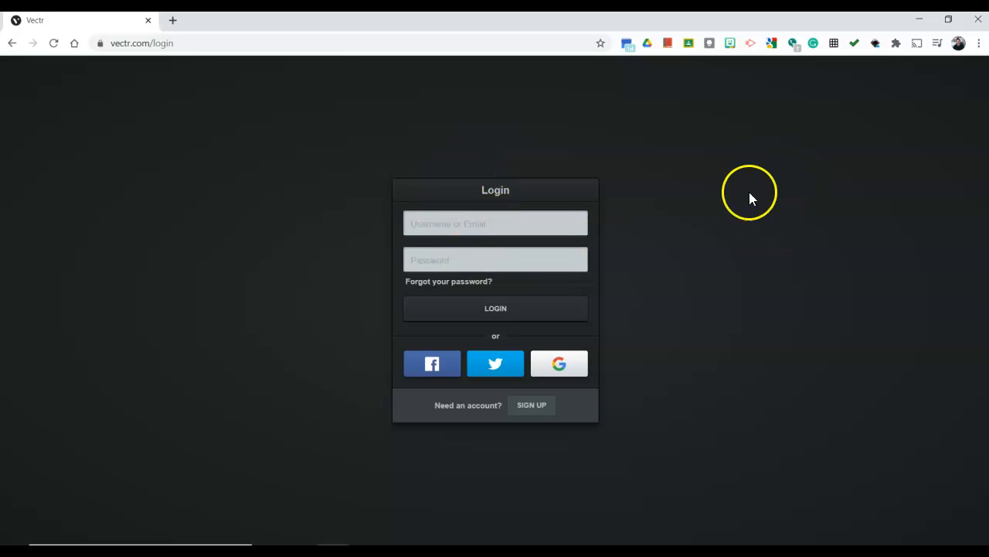
{"action": "left_click", "coordinate": [564, 371]}
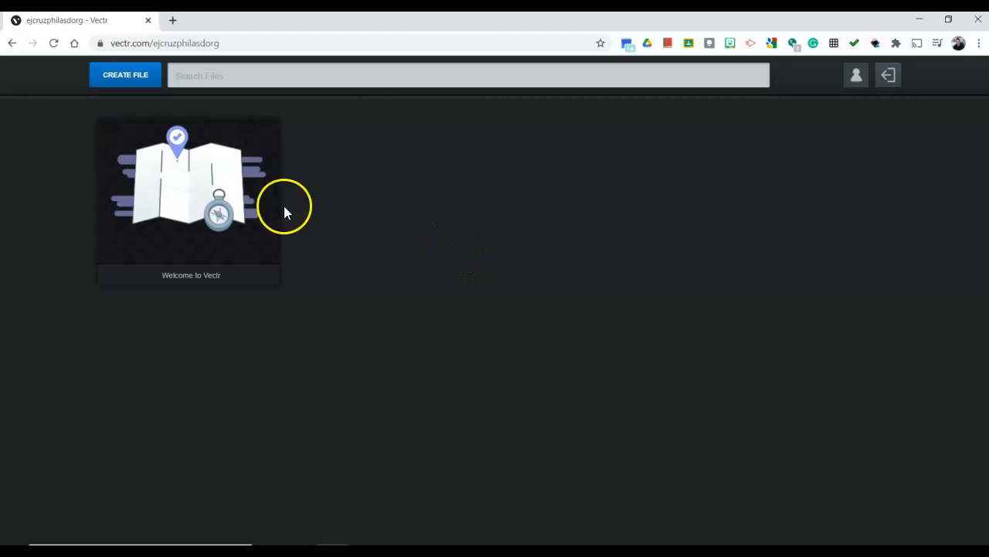
Create a new file from the file dashboard and return to the Vectr homepage
{"action": "mouse_move", "coordinate": [215, 181]}
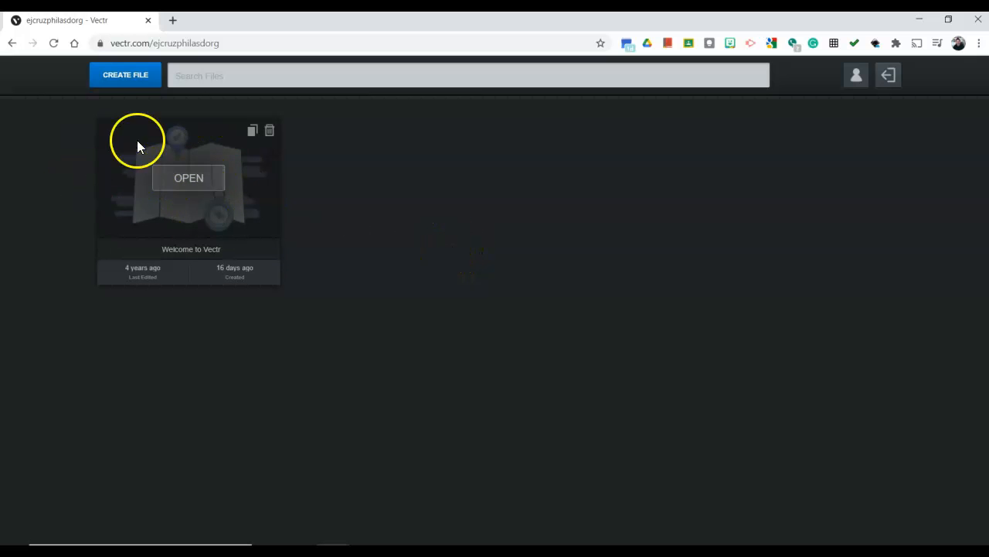
{"action": "left_click", "coordinate": [125, 80]}
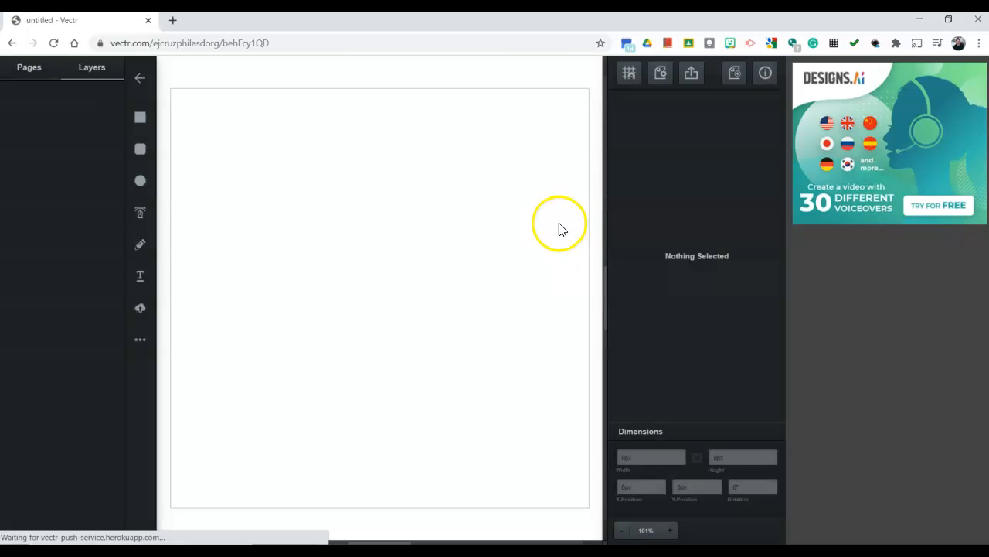
{"action": "left_click", "coordinate": [11, 43]}
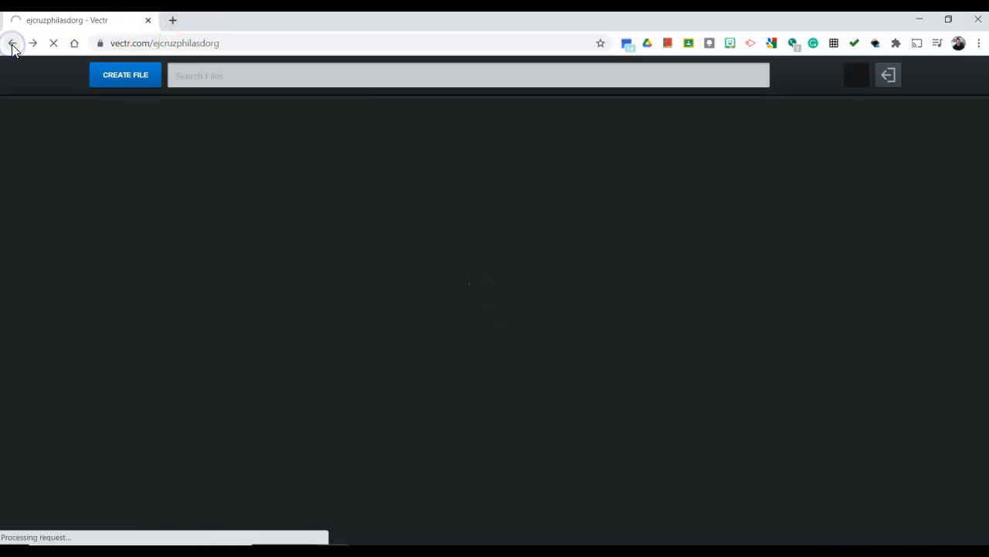
{"action": "left_click", "coordinate": [11, 44]}
{"action": "left_click", "coordinate": [34, 44]}
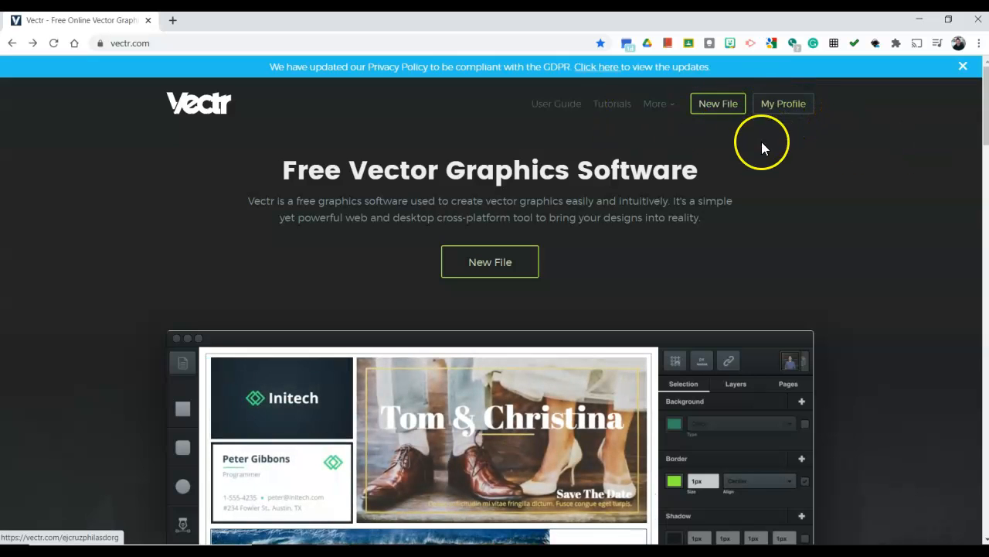
Open the profile page with the saved files and log out of the account
{"action": "left_click", "coordinate": [786, 109]}
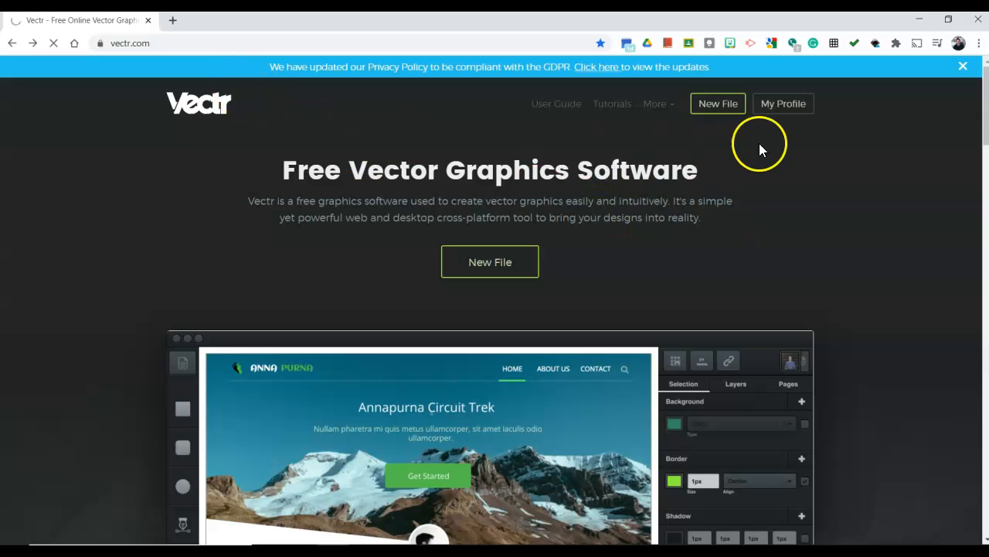
{"action": "left_click", "coordinate": [723, 106]}
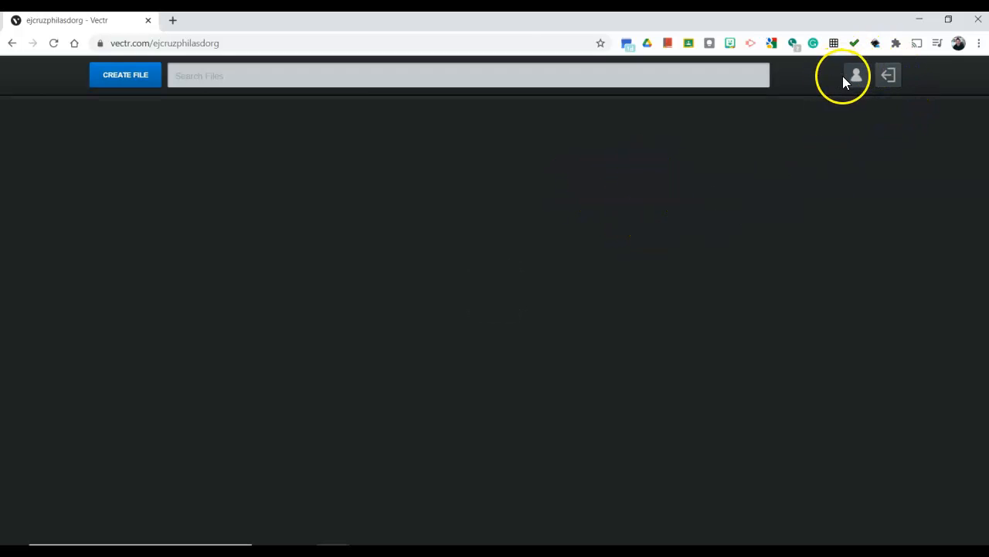
{"action": "left_click", "coordinate": [890, 82]}
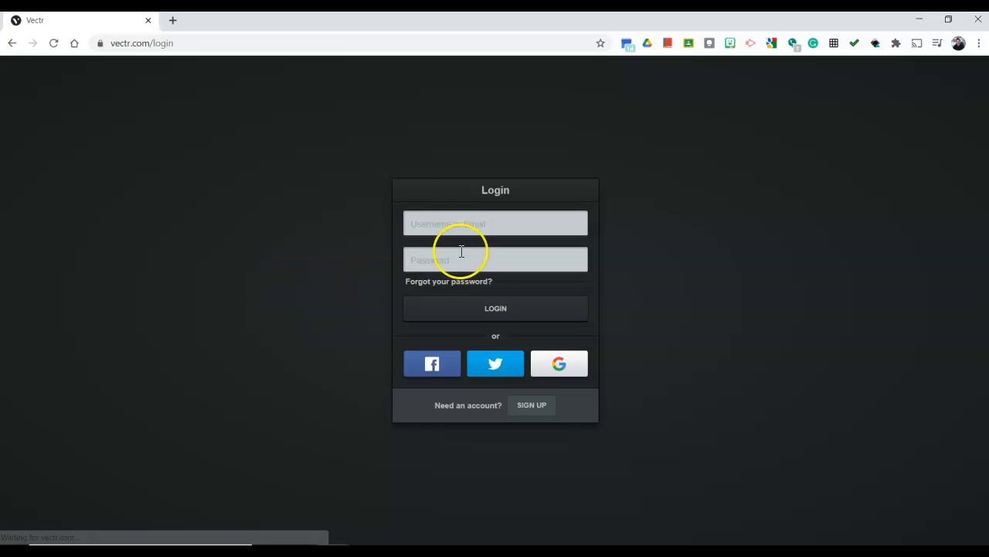
Return from the login page to the vectr.com homepage by shortening the page address
{"action": "left_click", "coordinate": [180, 39]}
{"action": "left_click", "coordinate": [214, 39]}
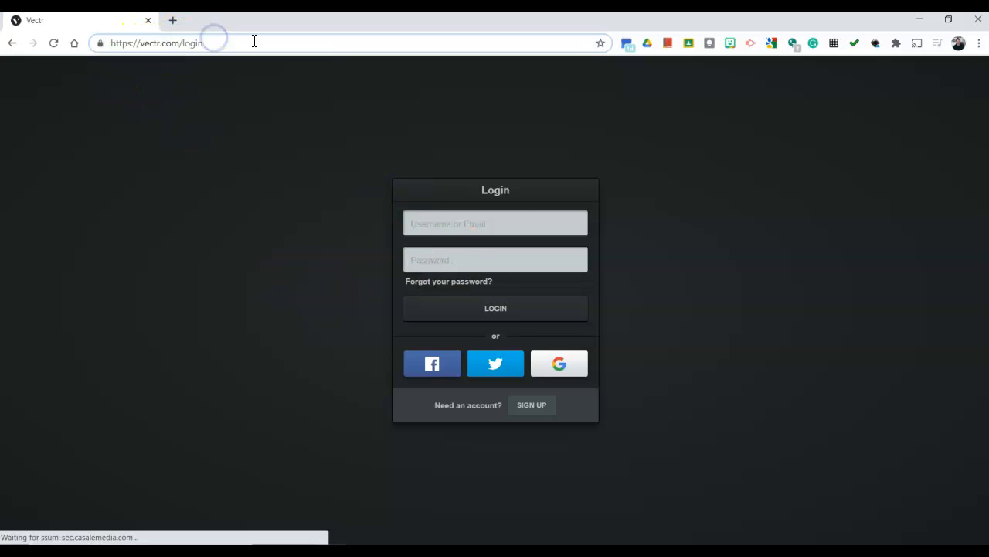
{"action": "key", "text": "BackSpace"}
{"action": "key", "text": "BackSpace"}
{"action": "key", "text": "BackSpace"}
{"action": "key", "text": "BackSpace"}
{"action": "key", "text": "BackSpace"}
{"action": "key", "text": "Return"}
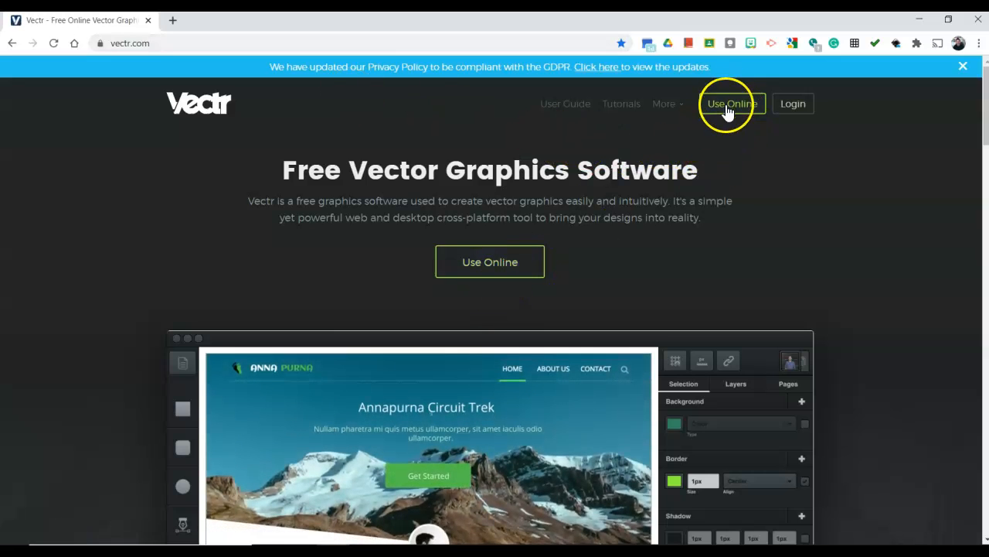
Open the online editor with a temporary file and log in to it with the Google account
{"action": "left_click", "coordinate": [483, 258]}
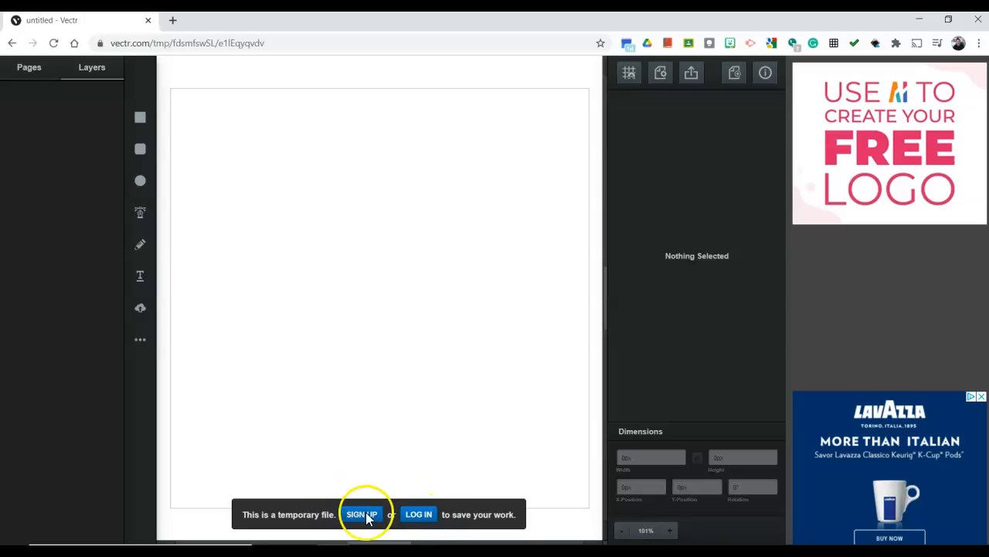
{"action": "left_click", "coordinate": [418, 516]}
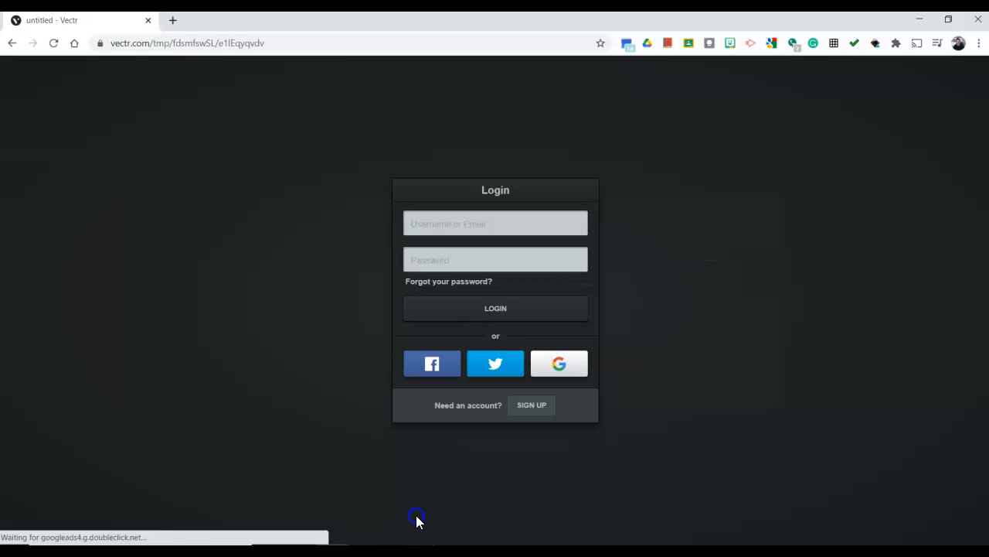
{"action": "left_click", "coordinate": [578, 368]}
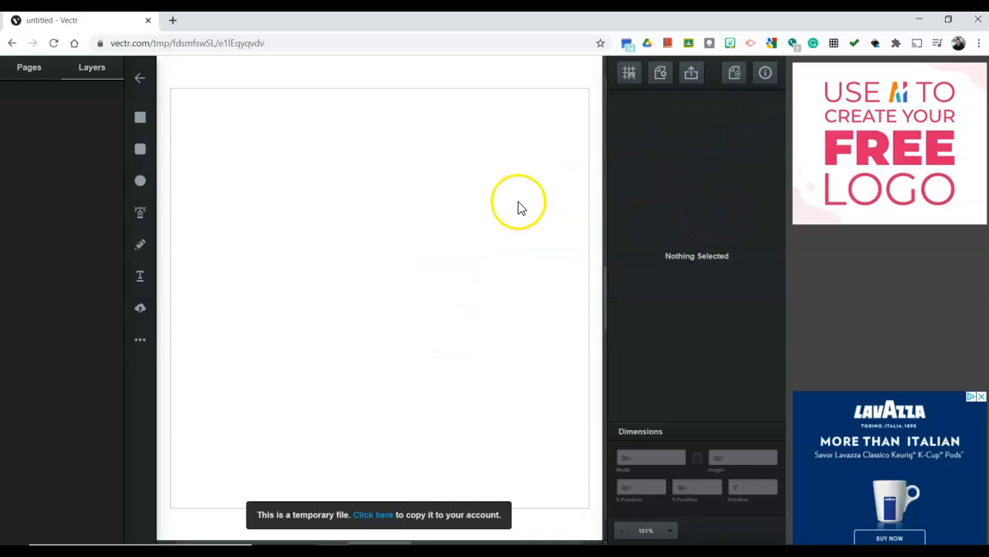
View the page thumbnails and page settings of the blank file, and switch back to the layer list
{"action": "scroll", "coordinate": [518, 203], "scroll_direction": "up", "scroll_amount": 2}
{"action": "scroll", "coordinate": [517, 203], "scroll_direction": "down", "scroll_amount": 2}
{"action": "scroll", "coordinate": [519, 202], "scroll_direction": "up", "scroll_amount": 1}
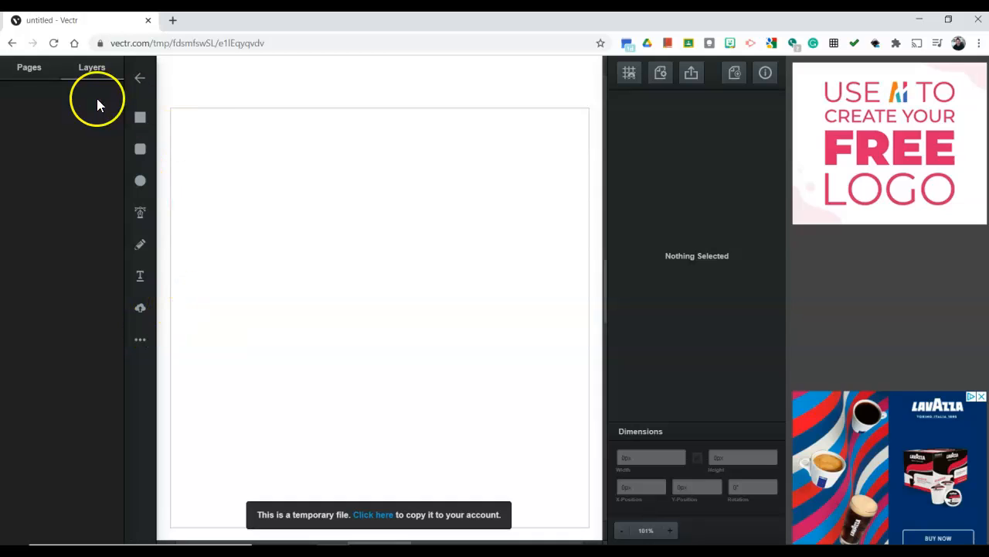
{"action": "left_click", "coordinate": [35, 74]}
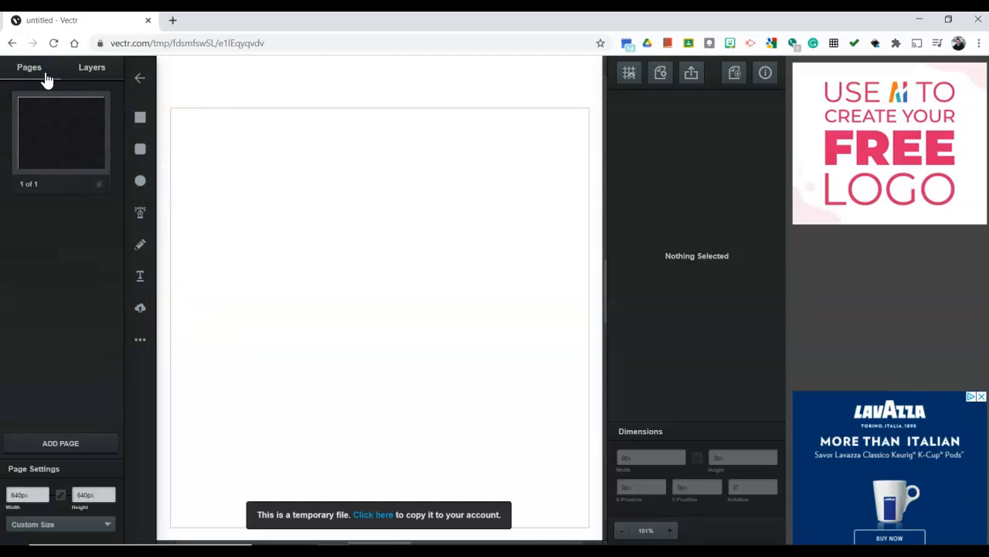
{"action": "left_click", "coordinate": [91, 68]}
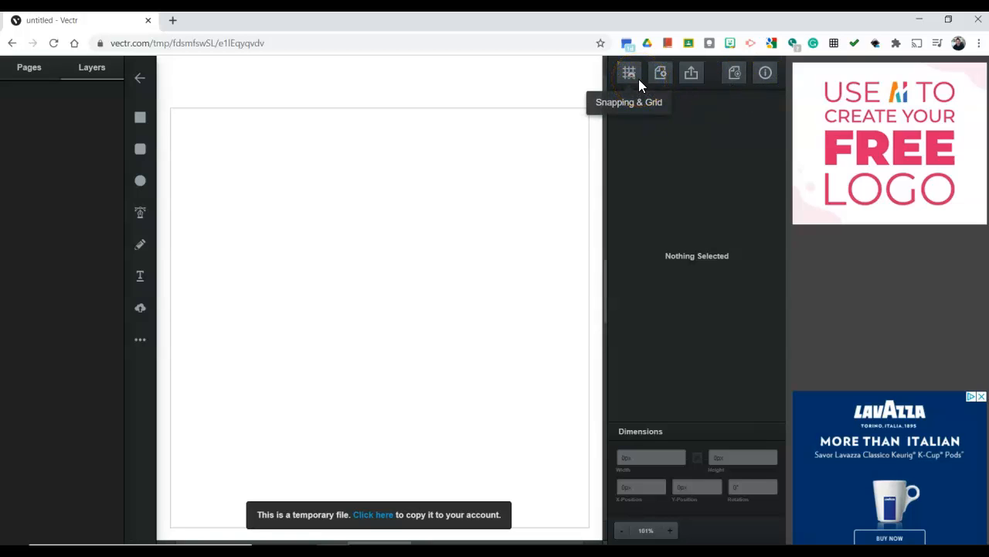
{"action": "left_click", "coordinate": [664, 77]}
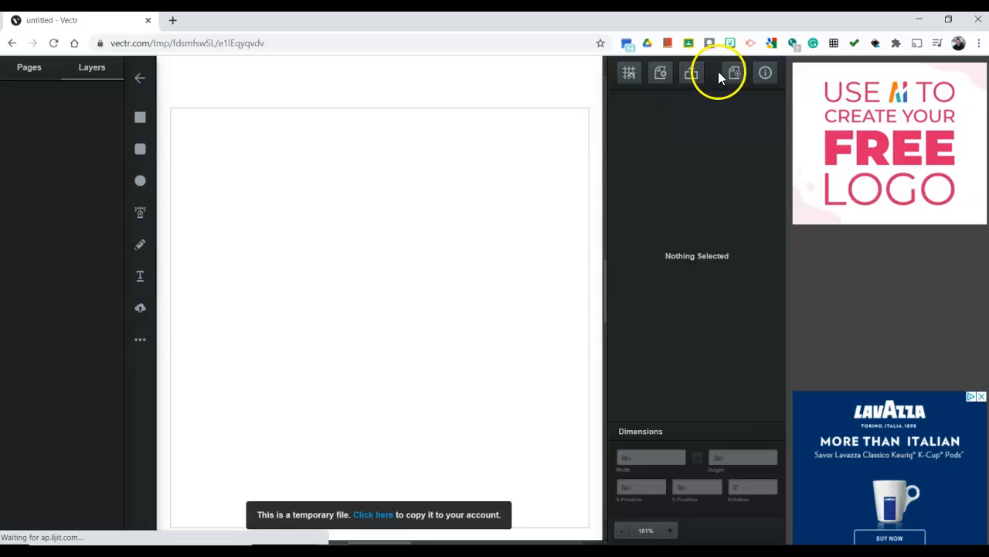
Open the Lessons overview from the help options and close it again
{"action": "left_click", "coordinate": [764, 77]}
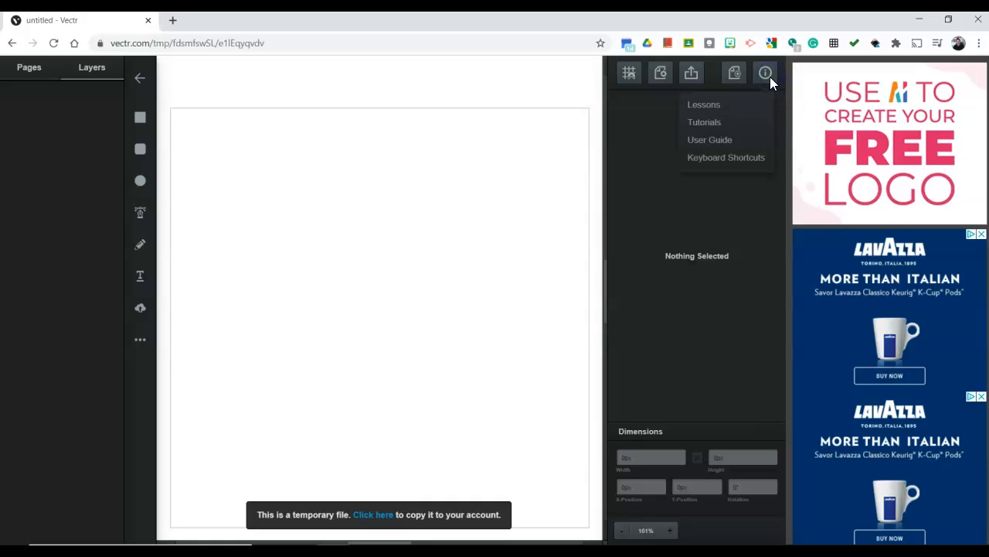
{"action": "left_click", "coordinate": [716, 104]}
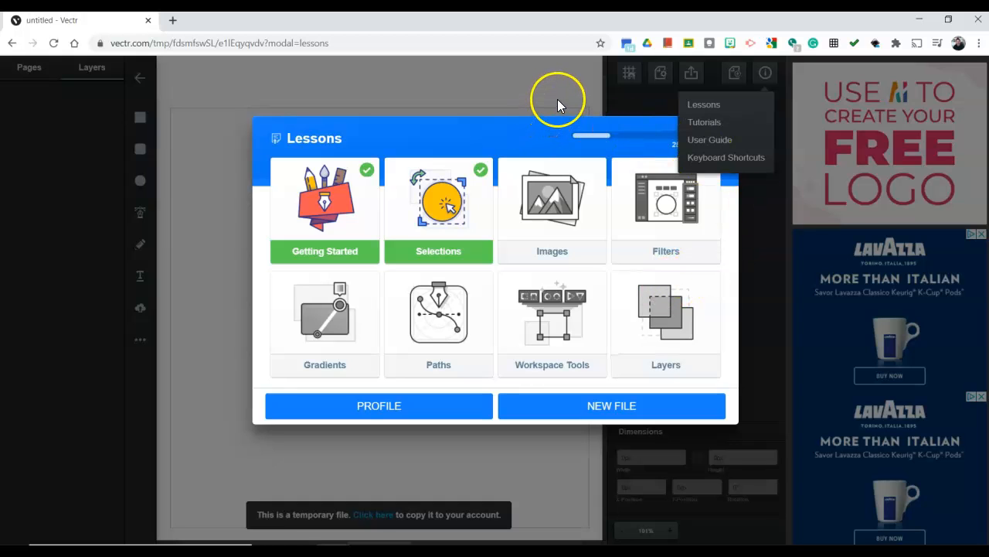
{"action": "left_click", "coordinate": [497, 90]}
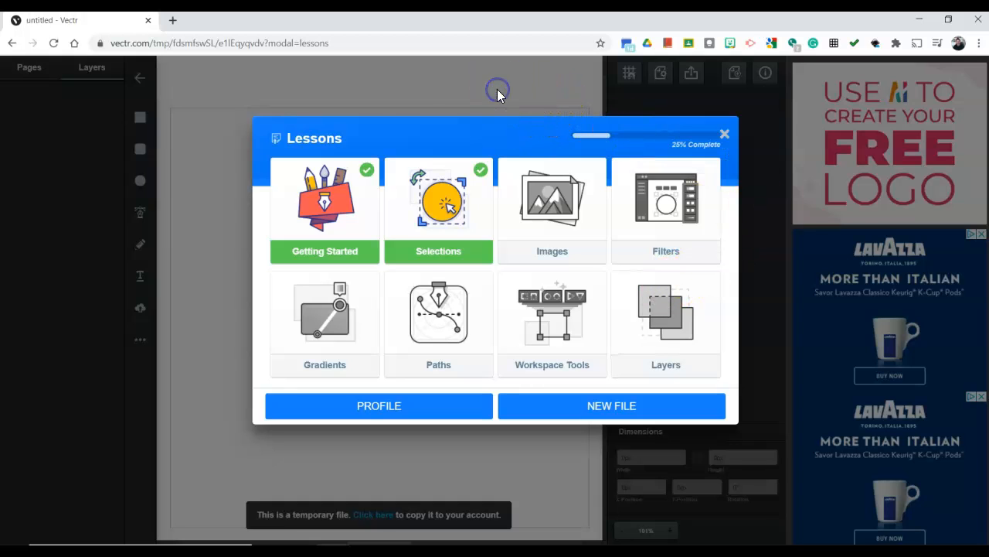
{"action": "left_click", "coordinate": [725, 135]}
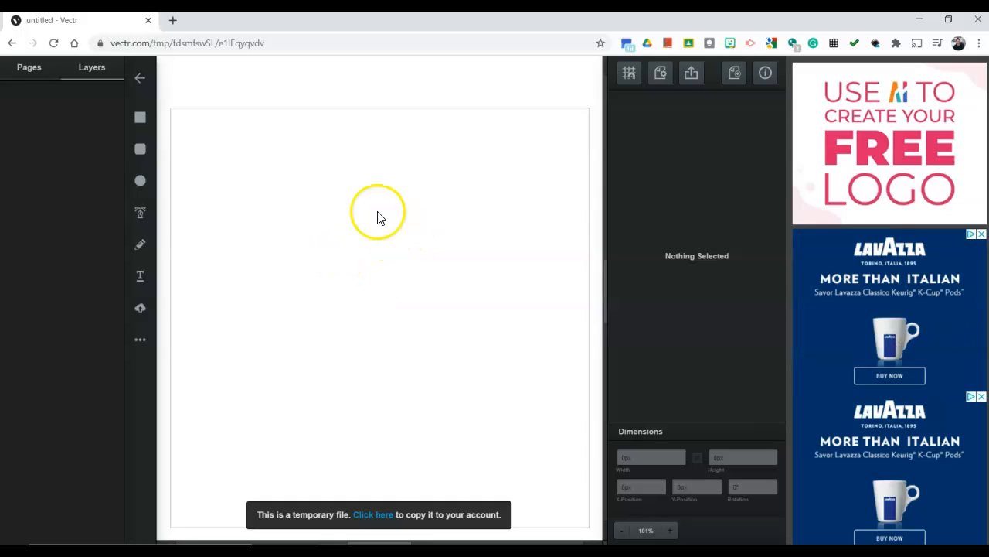
Draw a square of about 40 by 40 px near the page's upper-left corner with the Rectangle tool and deselect it
{"action": "left_click", "coordinate": [142, 121]}
{"action": "left_click", "coordinate": [139, 118]}
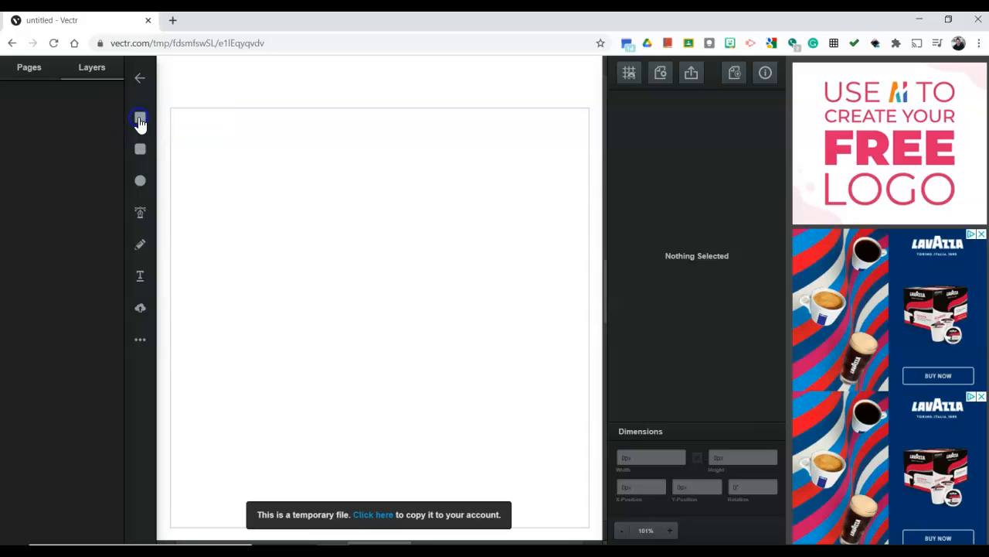
{"action": "left_click_drag", "start_coordinate": [208, 131], "coordinate": [238, 159]}
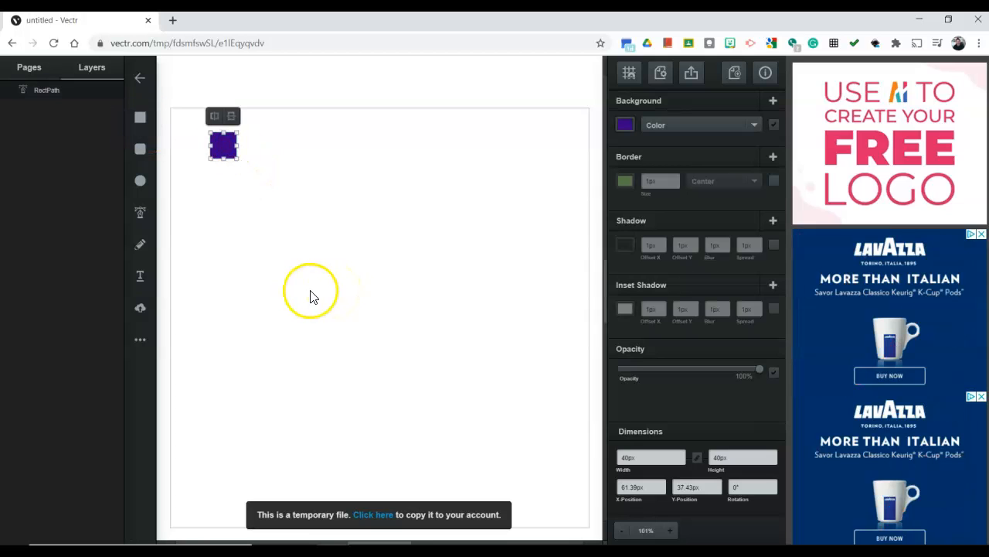
{"action": "left_click", "coordinate": [262, 219]}
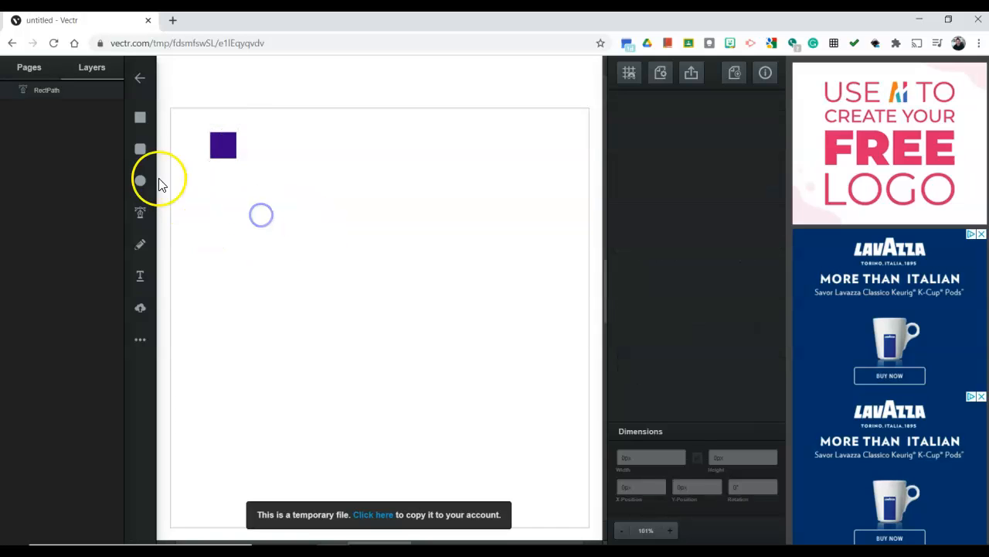
Add a rounded square and a circle about 40 px wide in a row to the right of the purple square
{"action": "left_click", "coordinate": [140, 158]}
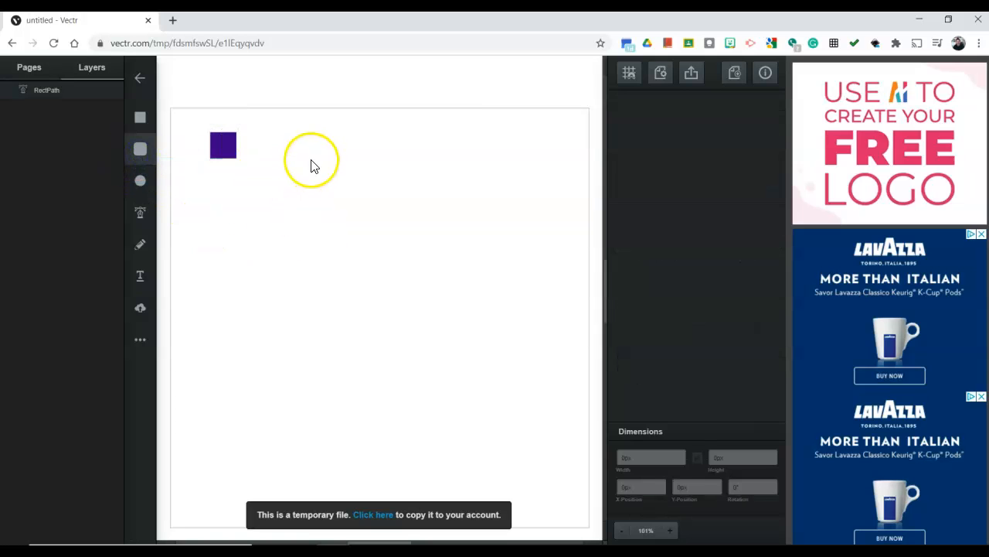
{"action": "left_click", "coordinate": [314, 216]}
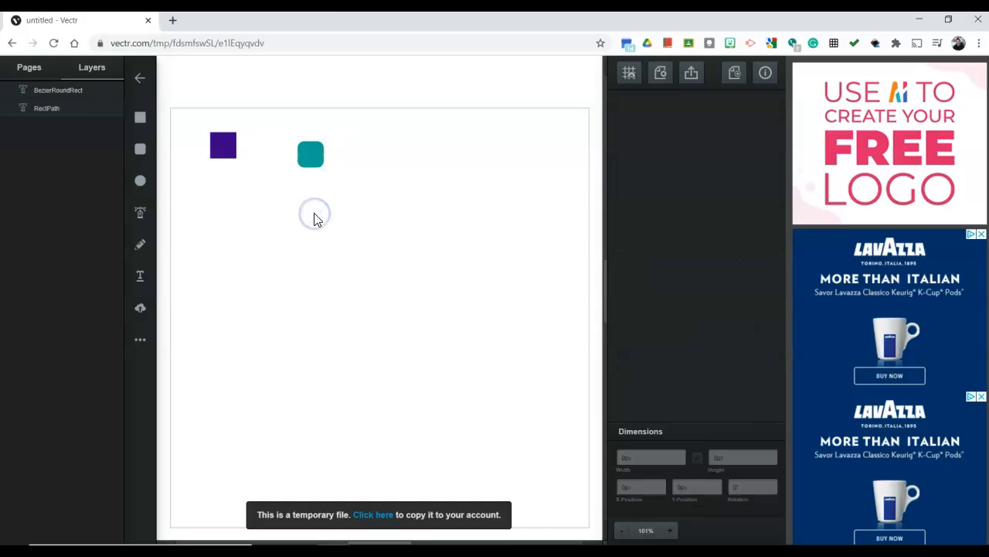
{"action": "left_click", "coordinate": [140, 180]}
{"action": "left_click", "coordinate": [378, 159]}
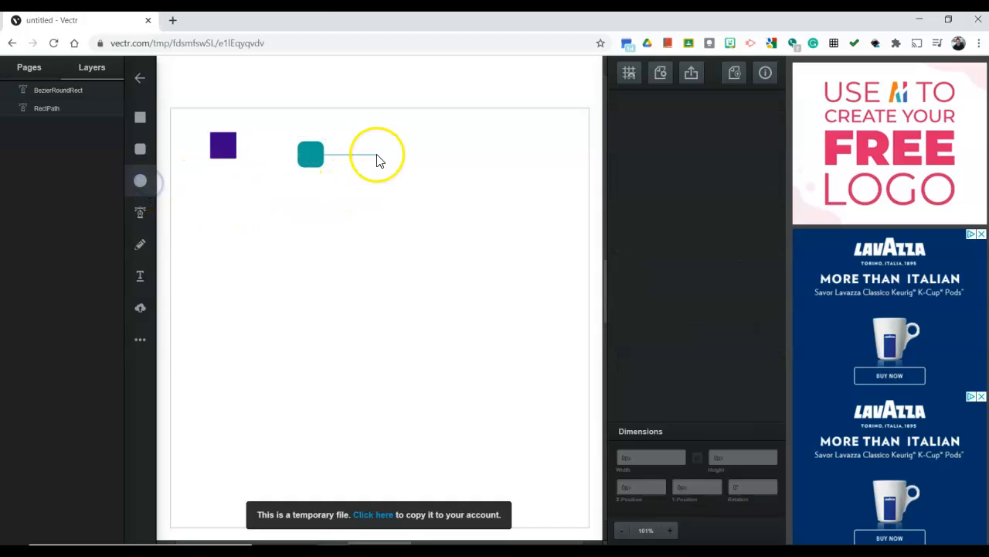
{"action": "left_click", "coordinate": [365, 236]}
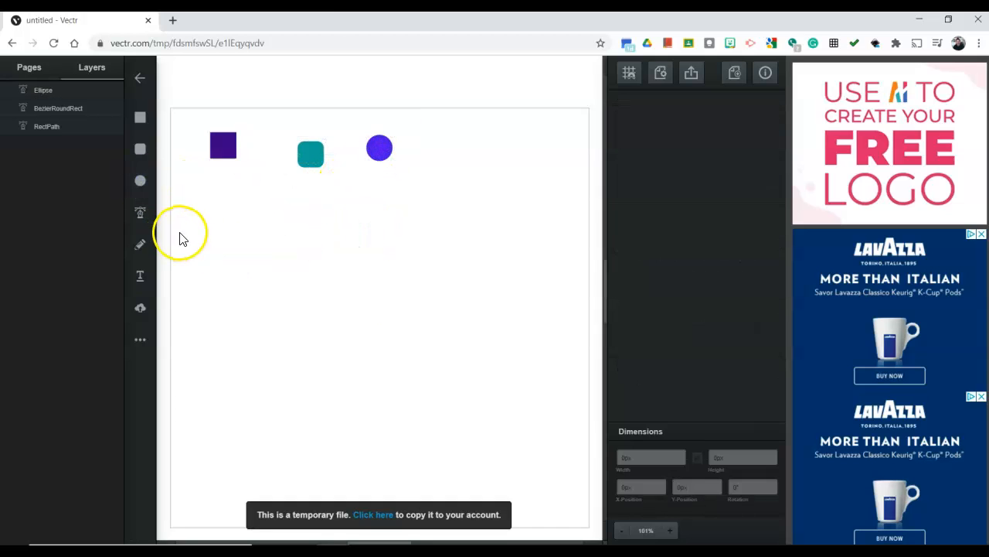
Select the square, the rounded square and the circle one after another, and clear the selection
{"action": "left_click", "coordinate": [225, 146]}
{"action": "left_click", "coordinate": [310, 156]}
{"action": "left_click", "coordinate": [377, 159]}
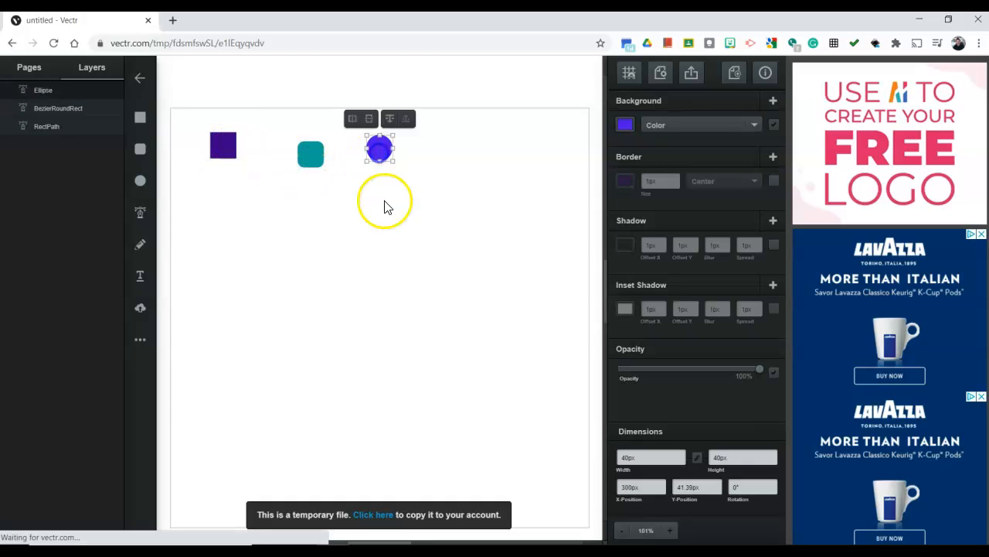
{"action": "left_click", "coordinate": [385, 204]}
Stretch the purple square downward into a tall bar about 301 px high, keeping its 40 px width
{"action": "left_click", "coordinate": [223, 146]}
{"action": "left_click", "coordinate": [249, 227]}
{"action": "left_click", "coordinate": [223, 146]}
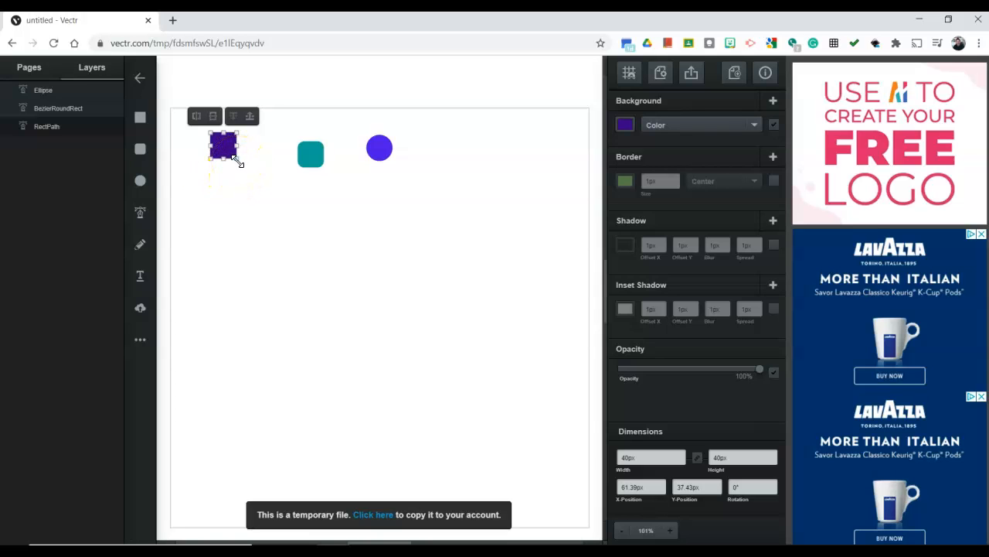
{"action": "left_click_drag", "start_coordinate": [224, 160], "coordinate": [242, 331]}
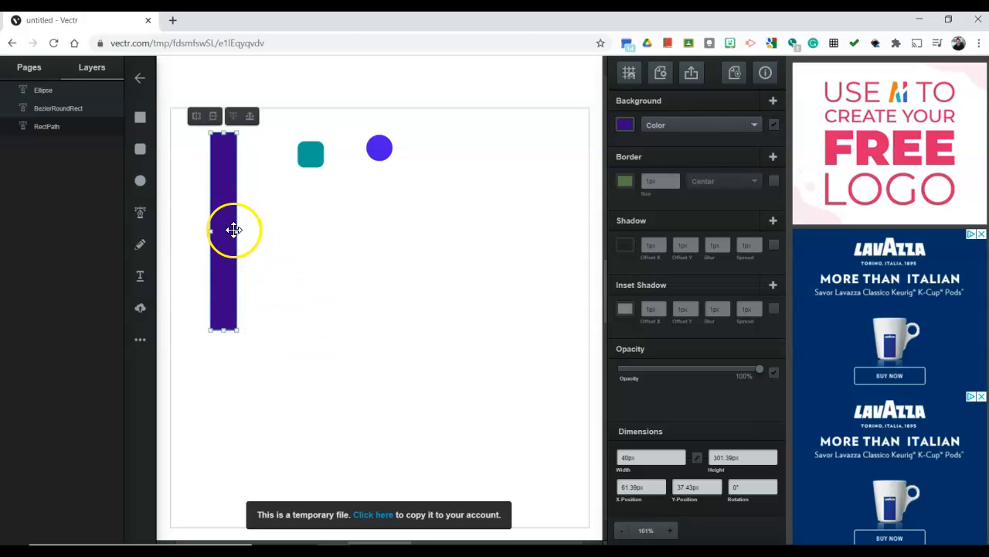
Resize the purple bar to about 111 by 138 px and enlarge the teal rounded square beside it to about 121 by 138 px
{"action": "mouse_move", "coordinate": [234, 230]}
{"action": "left_mouse_down"}
{"action": "mouse_move", "coordinate": [285, 229]}
{"action": "mouse_move", "coordinate": [241, 232]}
{"action": "left_mouse_up"}
{"action": "left_click_drag", "start_coordinate": [237, 316], "coordinate": [216, 211]}
{"action": "left_click_drag", "start_coordinate": [318, 162], "coordinate": [406, 273]}
{"action": "left_click_drag", "start_coordinate": [375, 253], "coordinate": [306, 210]}
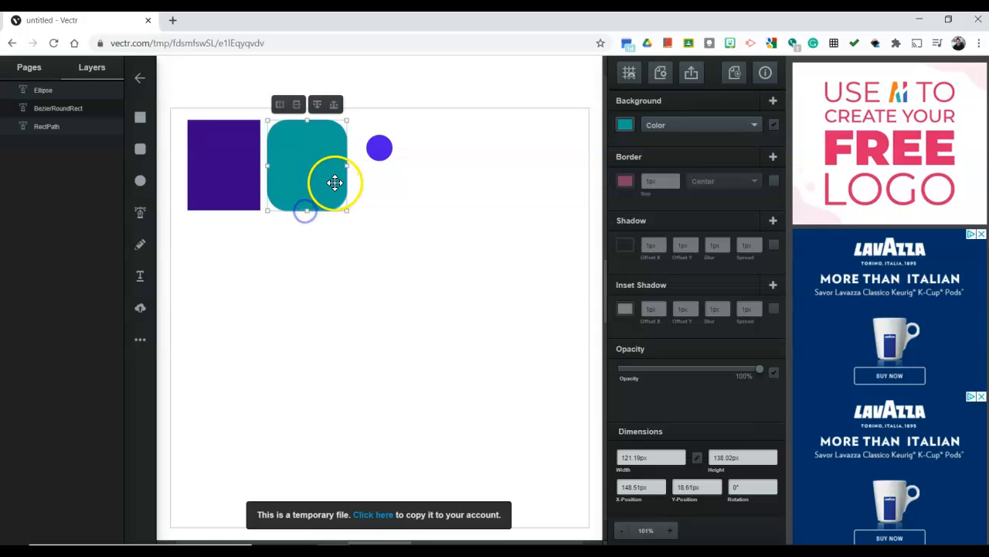
Enlarge the circle to about 121 by 124 px and space the three shapes out in a row near the page's upper edge
{"action": "left_click_drag", "start_coordinate": [377, 155], "coordinate": [477, 214]}
{"action": "left_click_drag", "start_coordinate": [439, 176], "coordinate": [402, 170]}
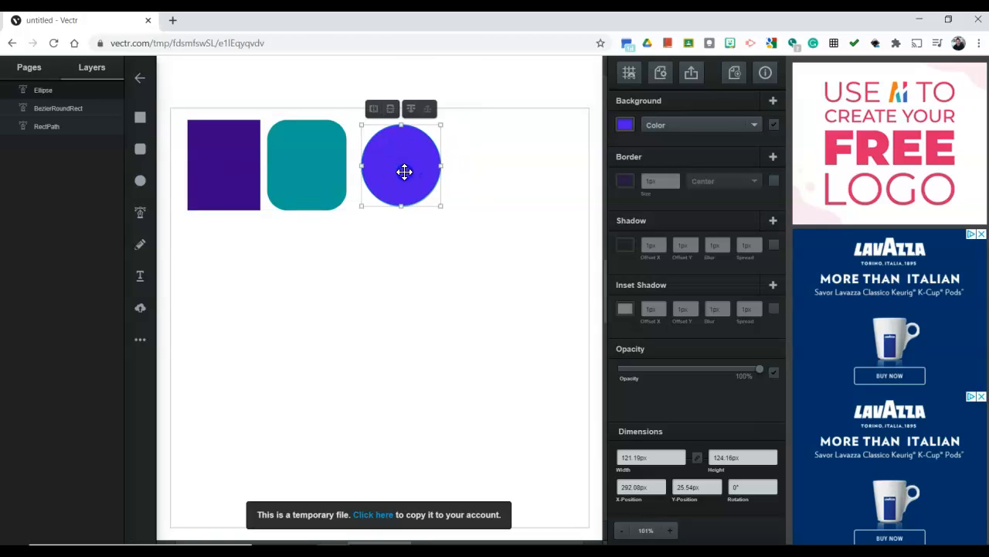
{"action": "left_click_drag", "start_coordinate": [327, 170], "coordinate": [328, 171]}
{"action": "left_click", "coordinate": [393, 232]}
Select and deselect the purple rectangle to compare the available properties with and without a selection
{"action": "left_click", "coordinate": [215, 183]}
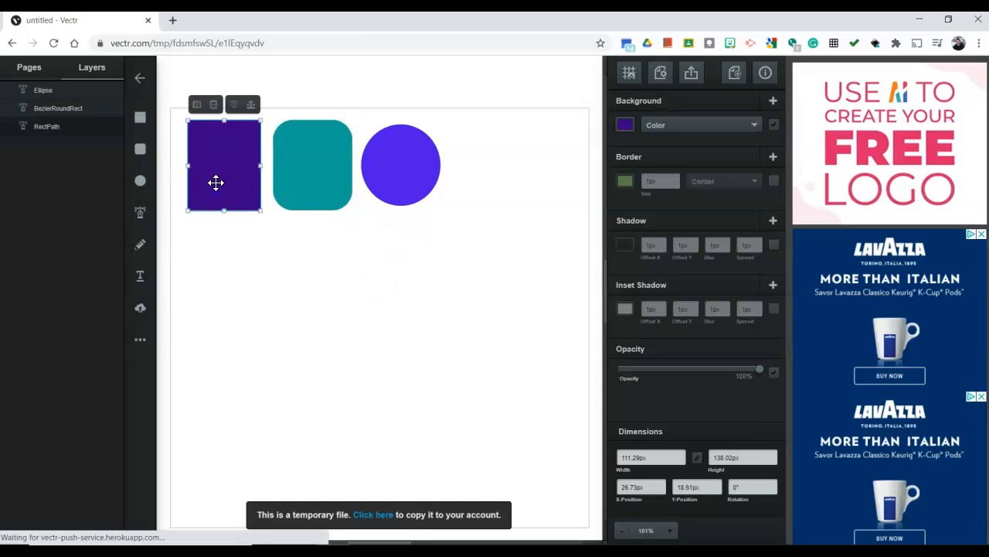
{"action": "left_click", "coordinate": [313, 248]}
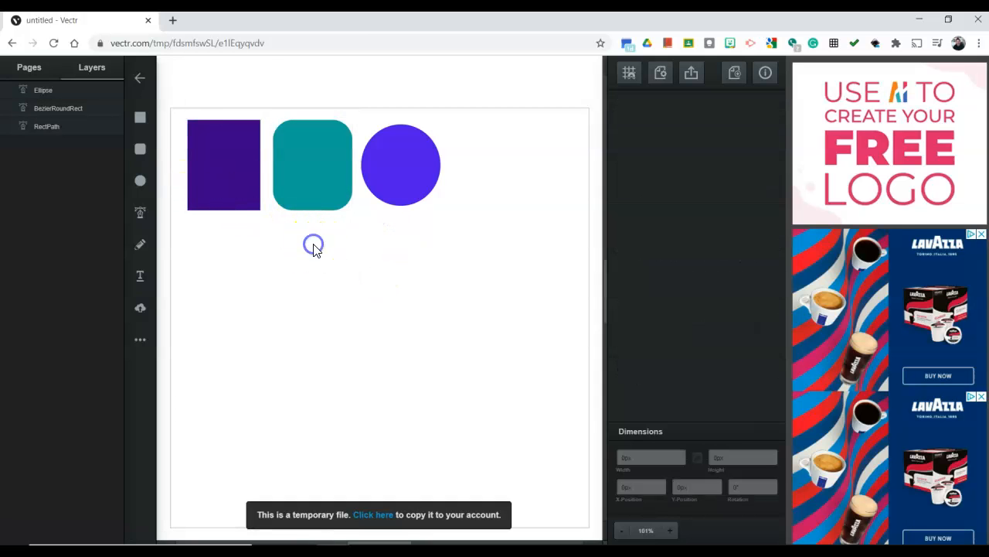
{"action": "left_click", "coordinate": [216, 193]}
{"action": "left_click", "coordinate": [247, 172]}
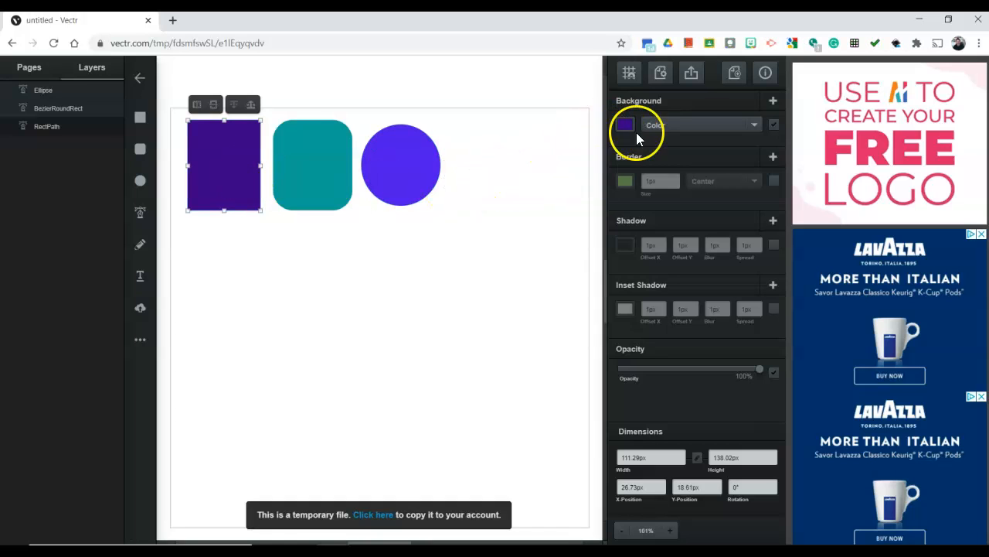
{"action": "left_click", "coordinate": [301, 230]}
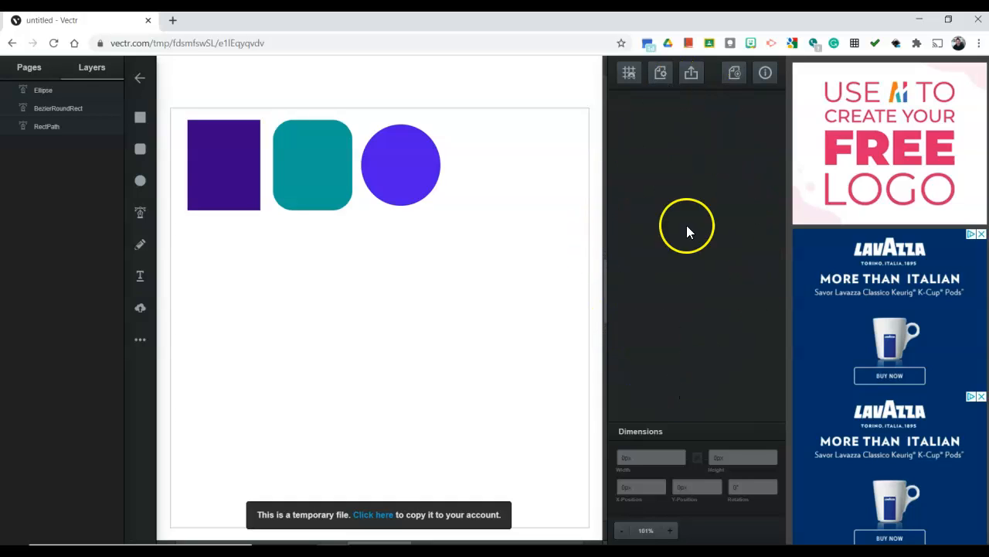
Change the purple rectangle's background color to golden yellow, about #f6ca17
{"action": "left_click", "coordinate": [215, 146]}
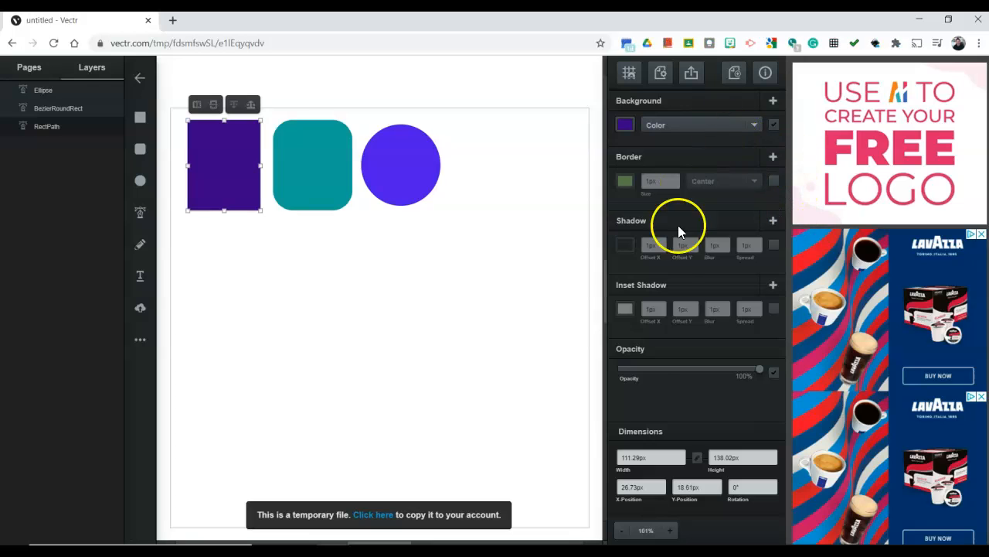
{"action": "left_click", "coordinate": [626, 126]}
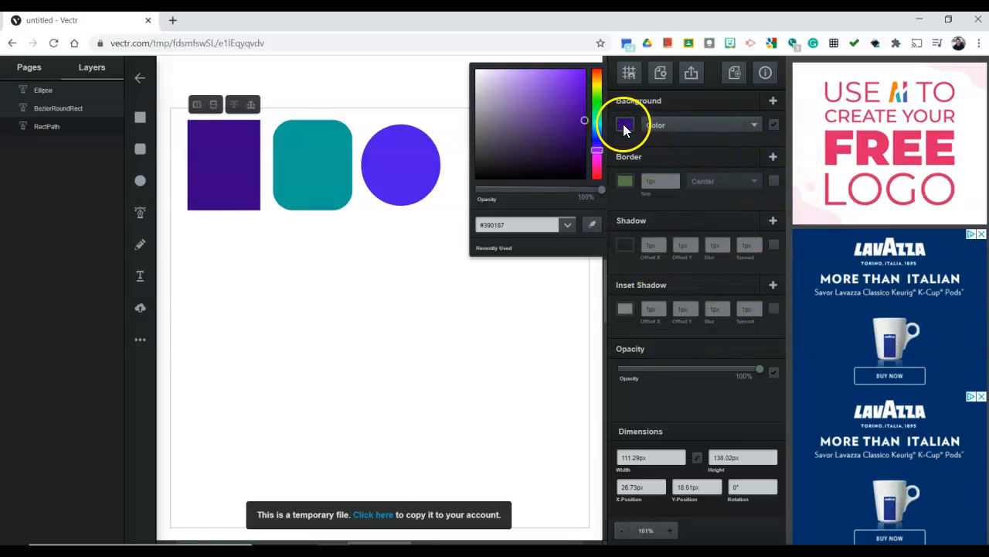
{"action": "mouse_move", "coordinate": [597, 110]}
{"action": "left_mouse_down"}
{"action": "mouse_move", "coordinate": [601, 74]}
{"action": "mouse_move", "coordinate": [607, 157]}
{"action": "mouse_move", "coordinate": [605, 88]}
{"action": "mouse_move", "coordinate": [611, 149]}
{"action": "mouse_move", "coordinate": [601, 91]}
{"action": "mouse_move", "coordinate": [612, 103]}
{"action": "left_mouse_up"}
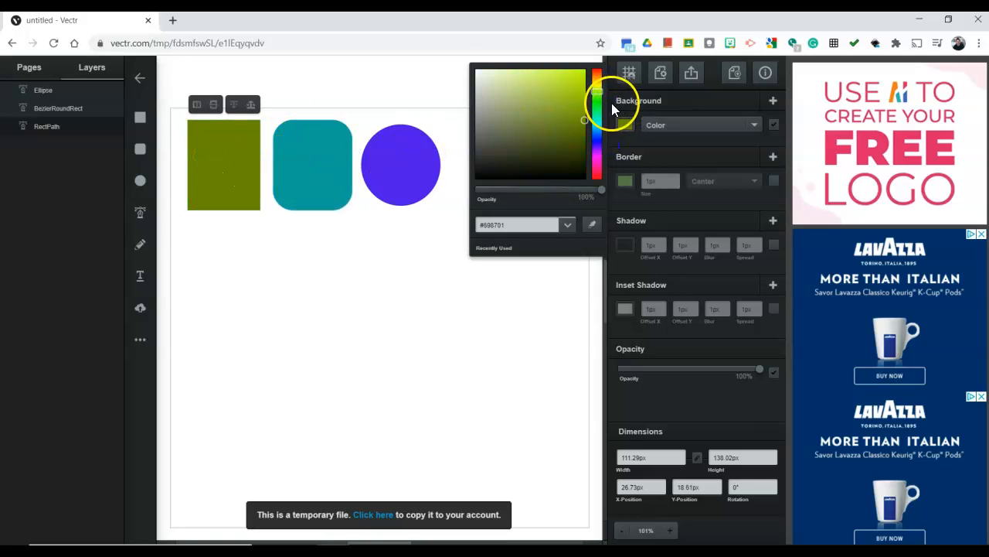
{"action": "left_click", "coordinate": [559, 90]}
{"action": "mouse_move", "coordinate": [544, 93]}
{"action": "left_mouse_down"}
{"action": "mouse_move", "coordinate": [563, 95]}
{"action": "mouse_move", "coordinate": [565, 86]}
{"action": "mouse_move", "coordinate": [553, 112]}
{"action": "mouse_move", "coordinate": [562, 92]}
{"action": "mouse_move", "coordinate": [508, 128]}
{"action": "mouse_move", "coordinate": [523, 150]}
{"action": "mouse_move", "coordinate": [530, 75]}
{"action": "mouse_move", "coordinate": [549, 171]}
{"action": "mouse_move", "coordinate": [569, 85]}
{"action": "mouse_move", "coordinate": [599, 80]}
{"action": "mouse_move", "coordinate": [596, 171]}
{"action": "left_mouse_up"}
{"action": "left_click_drag", "start_coordinate": [593, 138], "coordinate": [601, 84]}
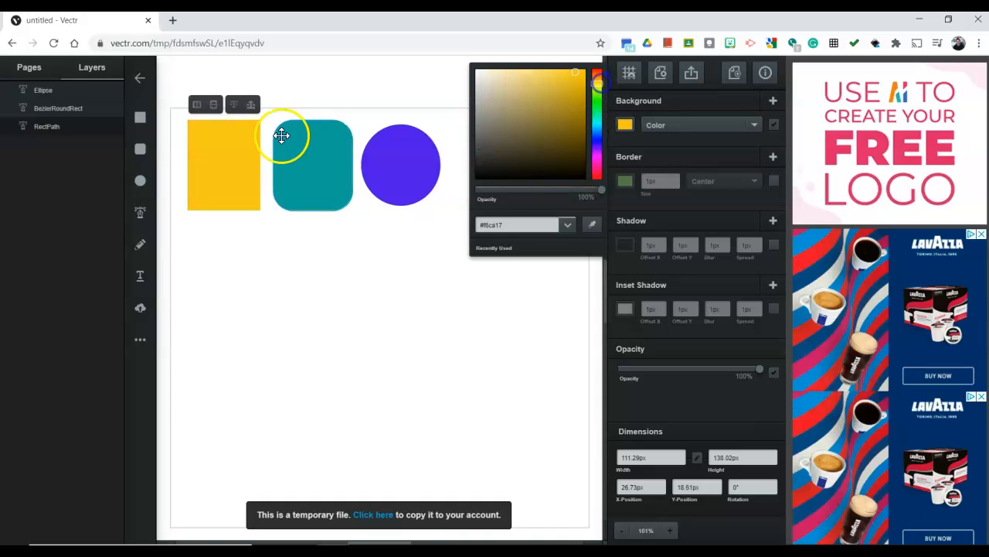
Select and deselect the teal rounded square several times to view its background and dimension properties
{"action": "left_click", "coordinate": [282, 135]}
{"action": "left_click", "coordinate": [292, 141]}
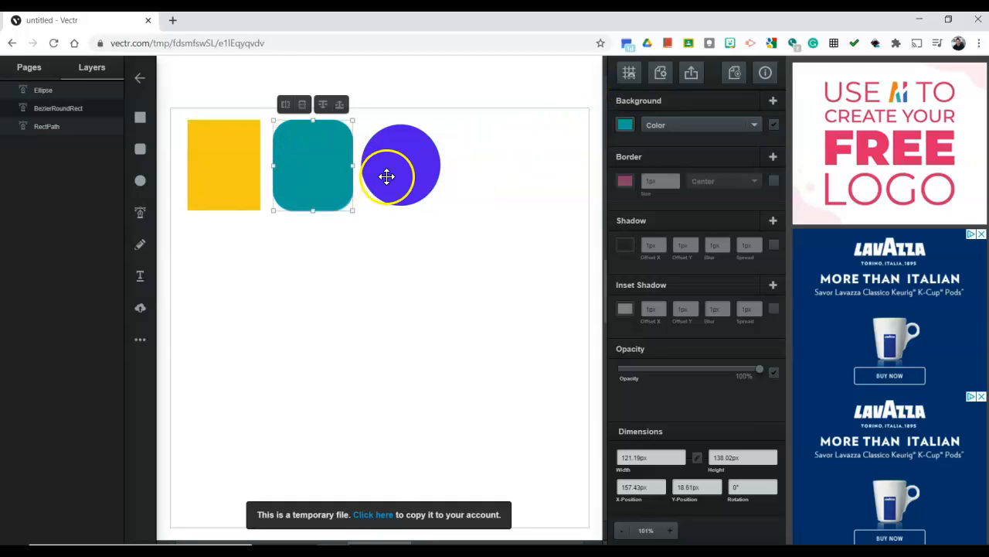
{"action": "left_click", "coordinate": [470, 187]}
{"action": "left_click", "coordinate": [326, 197]}
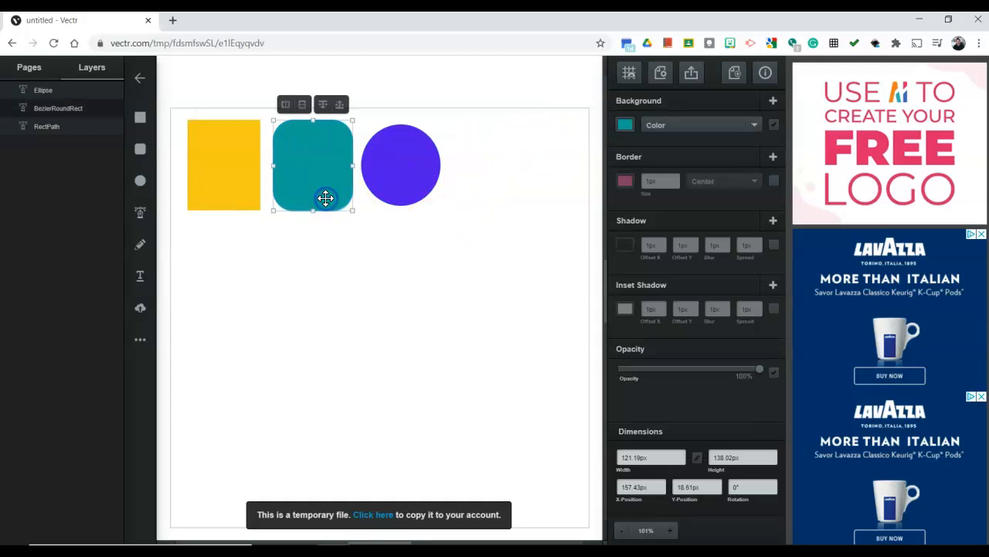
{"action": "left_click", "coordinate": [371, 249]}
{"action": "left_click", "coordinate": [299, 177]}
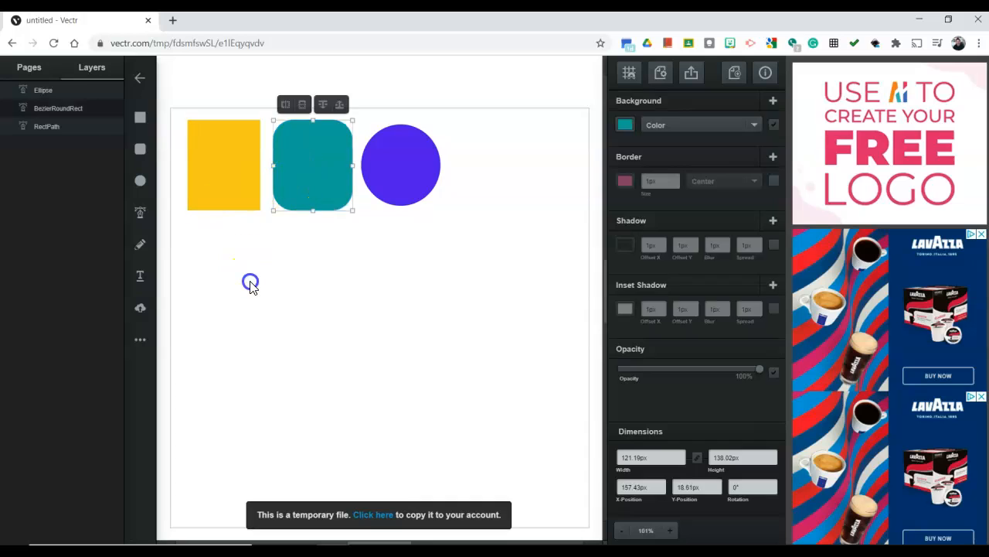
Draw a square of about 178 by 179 px below the row of shapes with the Rectangle tool and deselect it
{"action": "left_click", "coordinate": [140, 117]}
{"action": "left_click", "coordinate": [341, 287]}
{"action": "mouse_move", "coordinate": [346, 297]}
{"action": "left_mouse_down"}
{"action": "mouse_move", "coordinate": [400, 386]}
{"action": "mouse_move", "coordinate": [356, 349]}
{"action": "mouse_move", "coordinate": [313, 337]}
{"action": "mouse_move", "coordinate": [362, 309]}
{"action": "left_mouse_up"}
{"action": "left_click_drag", "start_coordinate": [337, 315], "coordinate": [320, 317]}
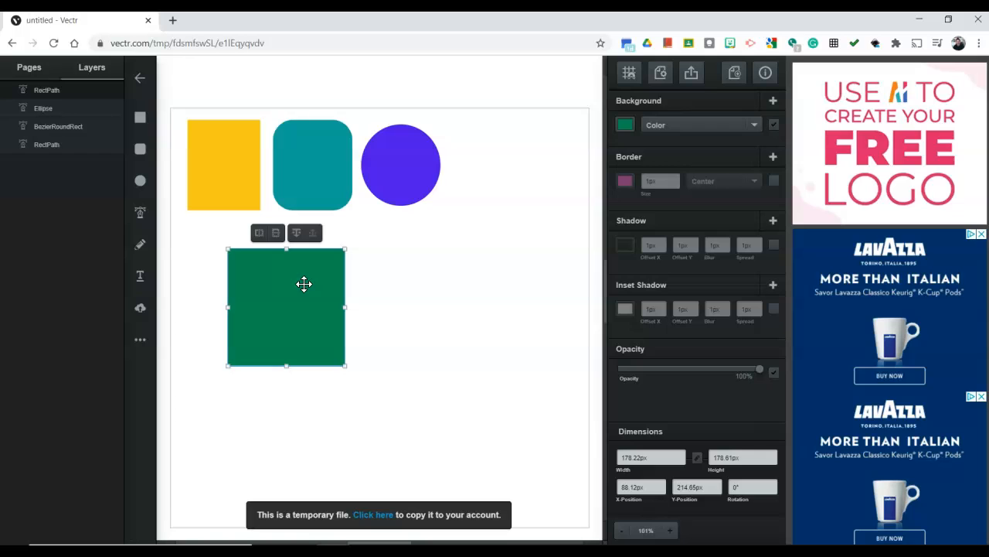
{"action": "left_click", "coordinate": [382, 283]}
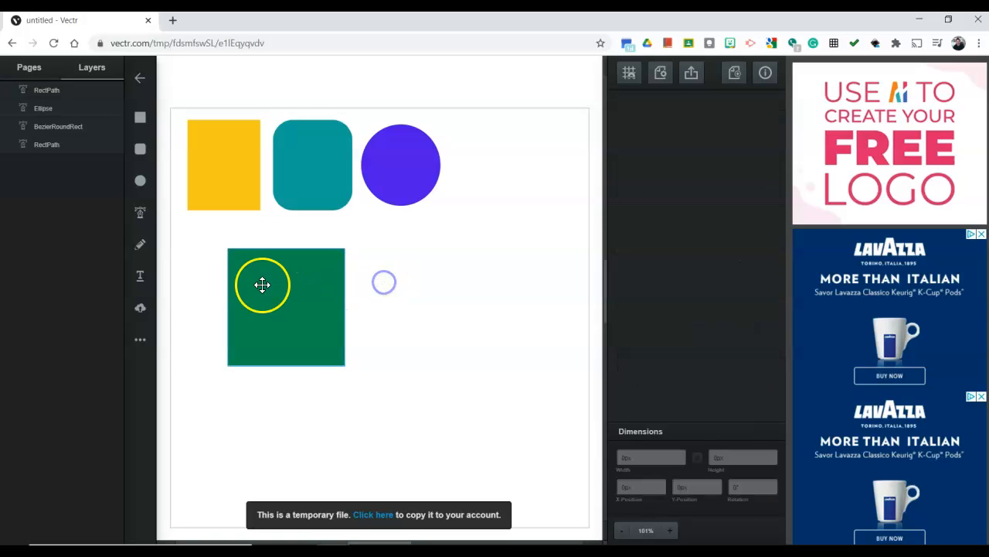
Rotate the green square by about 45° into a diamond and deselect it
{"action": "left_click", "coordinate": [267, 284]}
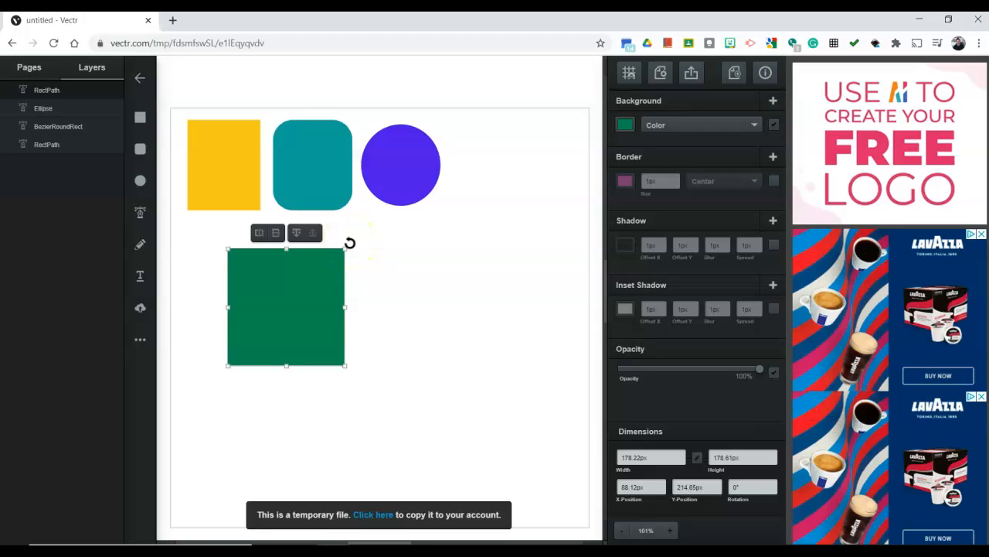
{"action": "left_click_drag", "start_coordinate": [350, 242], "coordinate": [325, 306]}
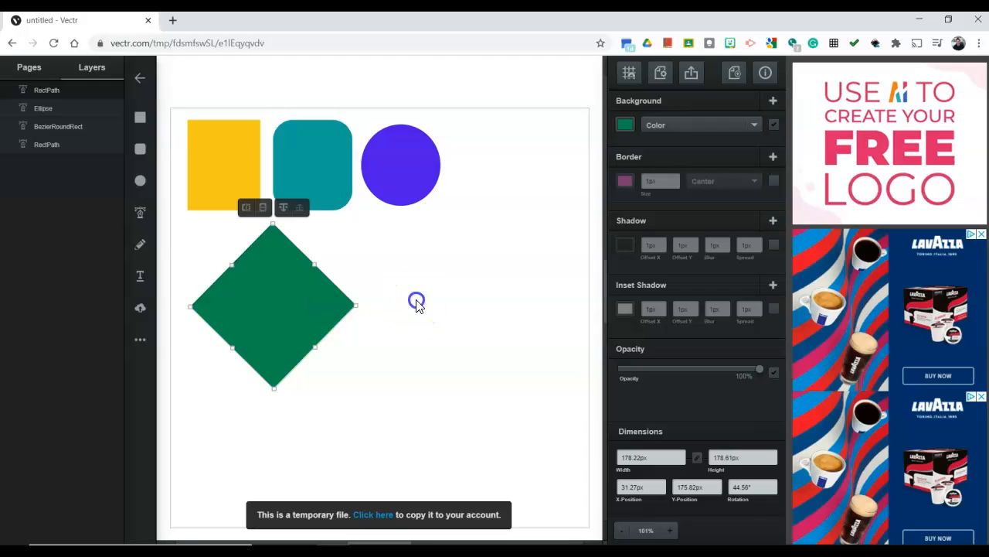
{"action": "left_click", "coordinate": [415, 304]}
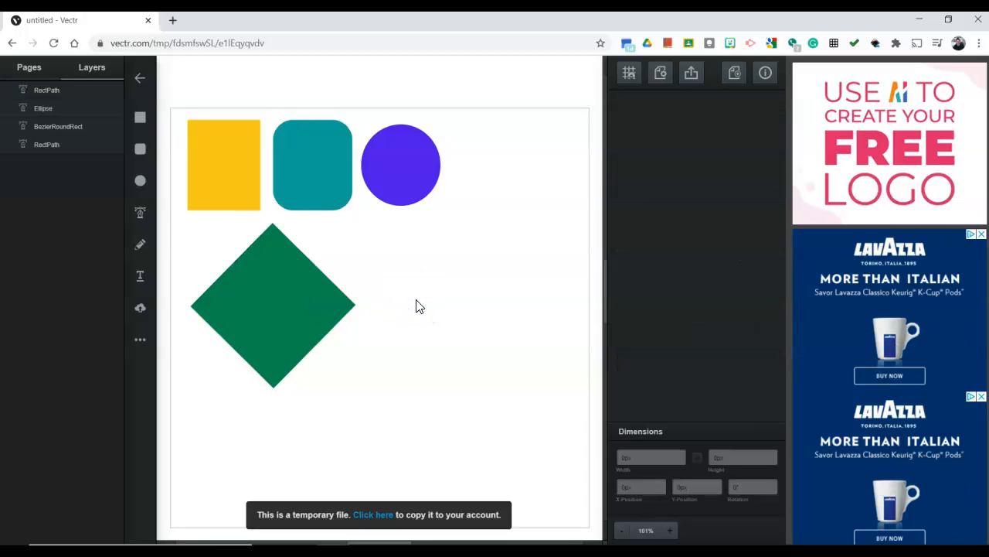
Draw a closed, straight-edged, arrow-like shape about 208 by 191 px with the Pen tool and position it beside the green diamond
{"action": "left_click", "coordinate": [140, 216]}
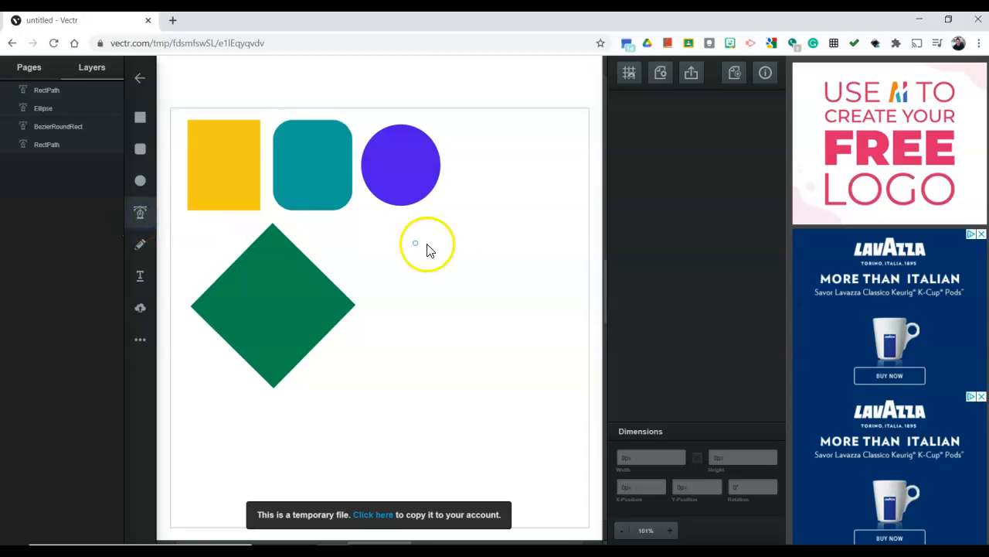
{"action": "left_click", "coordinate": [400, 279]}
{"action": "left_click_drag", "start_coordinate": [407, 269], "coordinate": [471, 265]}
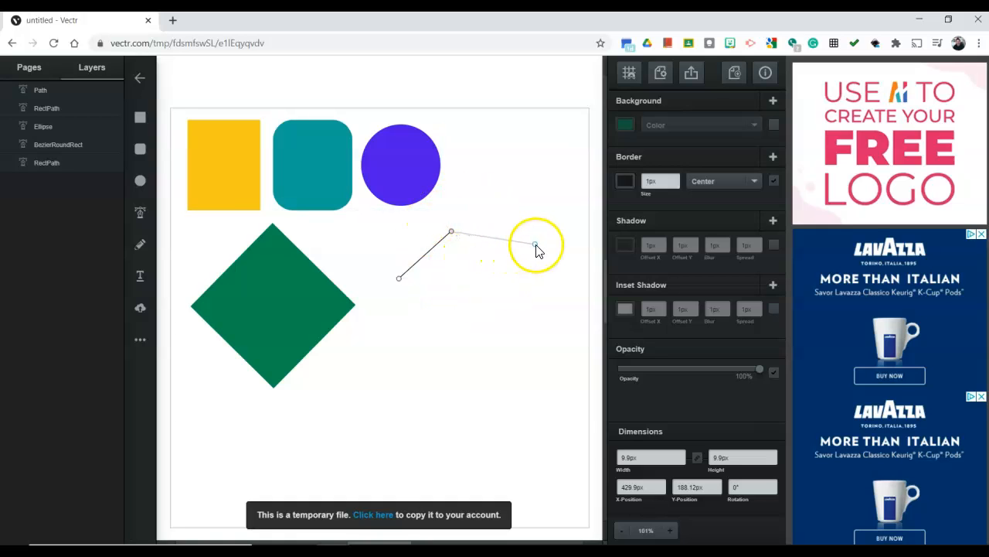
{"action": "left_click", "coordinate": [535, 243]}
{"action": "left_click", "coordinate": [488, 357]}
{"action": "left_click", "coordinate": [478, 284]}
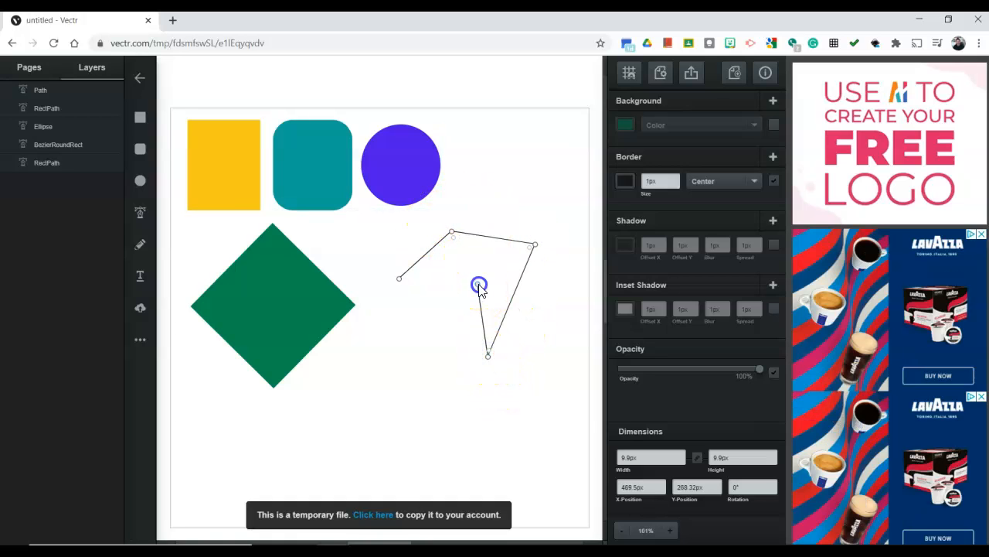
{"action": "left_click", "coordinate": [412, 326]}
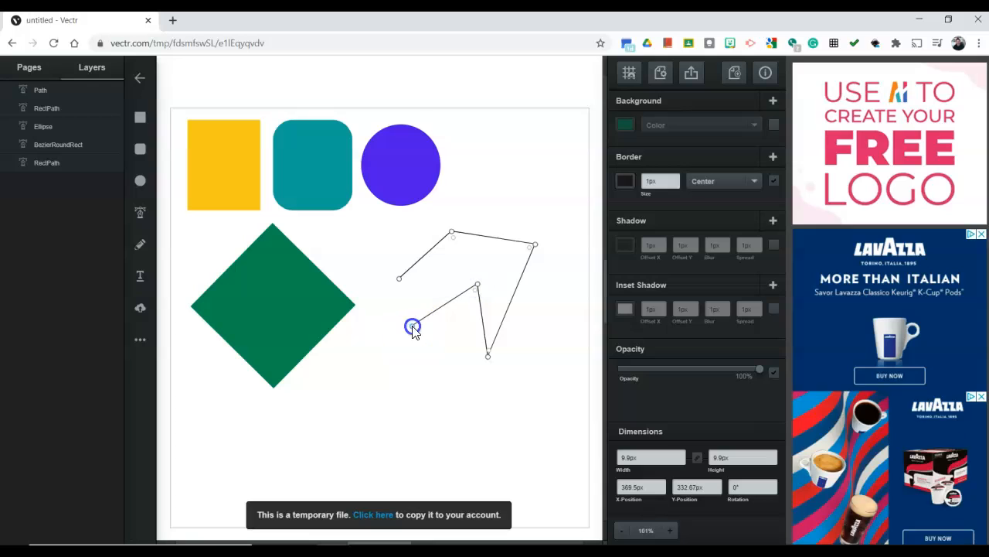
{"action": "left_click", "coordinate": [399, 280]}
{"action": "left_click_drag", "start_coordinate": [453, 279], "coordinate": [425, 281]}
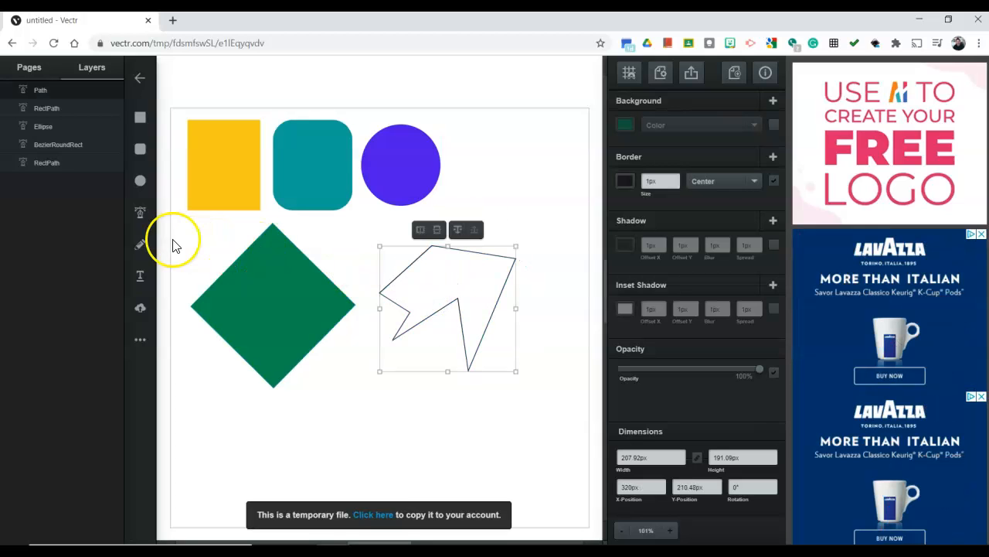
Draw a smaller closed zigzag polygon about 123 by 82 px with the Pen tool and move it just above the arrow-like shape
{"action": "left_click", "coordinate": [139, 212]}
{"action": "left_click", "coordinate": [502, 156]}
{"action": "left_click", "coordinate": [465, 197]}
{"action": "left_click", "coordinate": [500, 208]}
{"action": "left_click", "coordinate": [547, 172]}
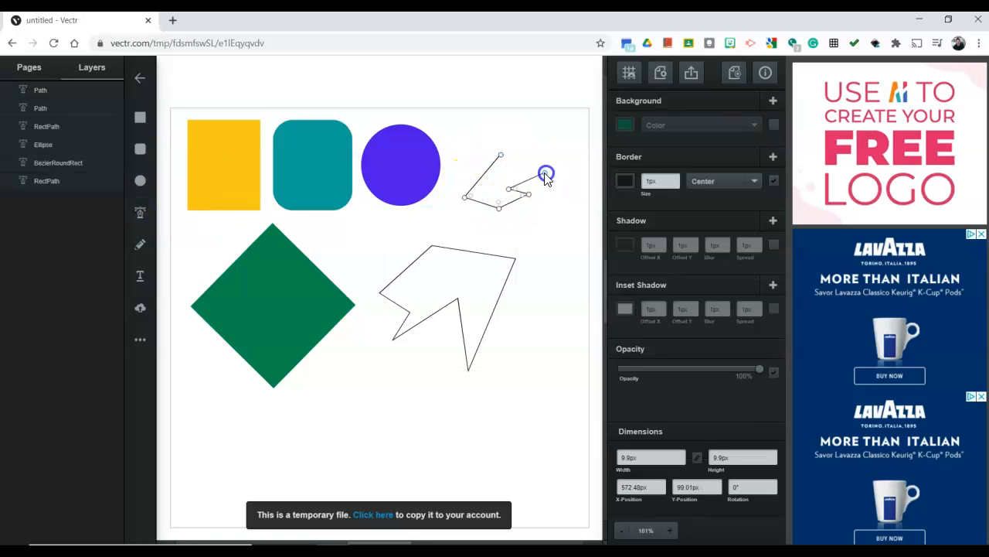
{"action": "left_click", "coordinate": [502, 157]}
{"action": "left_click_drag", "start_coordinate": [511, 177], "coordinate": [486, 201]}
Draw a closed triangle with the Pen tool to the right of the zigzag polygon and shift it closer to the other outlines
{"action": "left_click", "coordinate": [142, 213]}
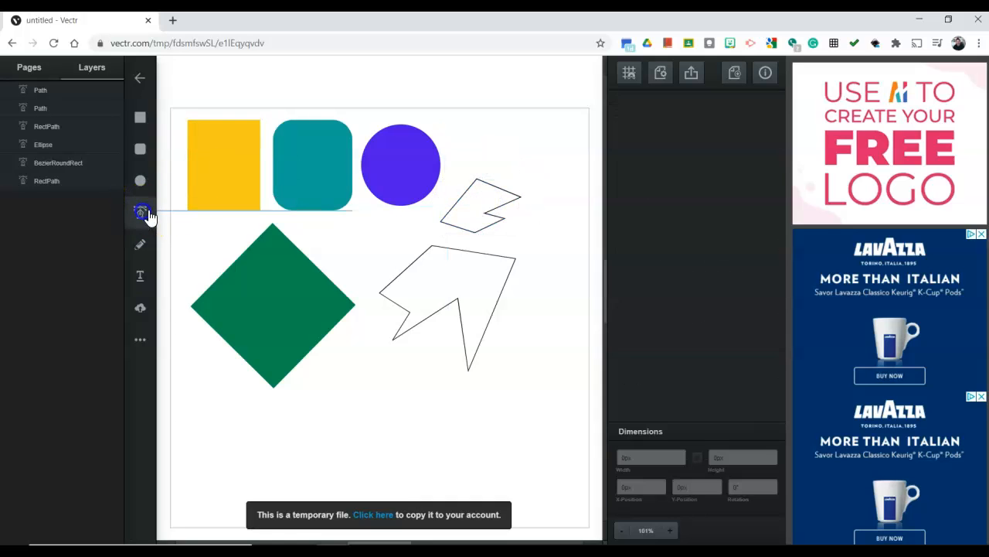
{"action": "left_click", "coordinate": [534, 219]}
{"action": "left_click", "coordinate": [587, 187]}
{"action": "left_click", "coordinate": [566, 257]}
{"action": "left_click", "coordinate": [534, 218]}
{"action": "left_click_drag", "start_coordinate": [552, 229], "coordinate": [532, 250]}
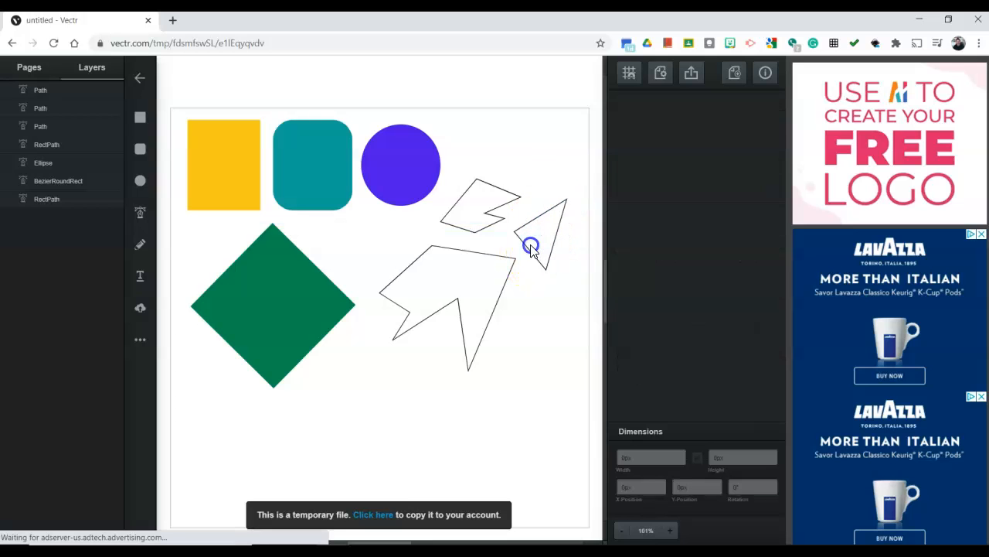
Fill the large arrow-like outline with an olive-brown background color and deselect it
{"action": "left_click", "coordinate": [471, 210]}
{"action": "left_click", "coordinate": [477, 287]}
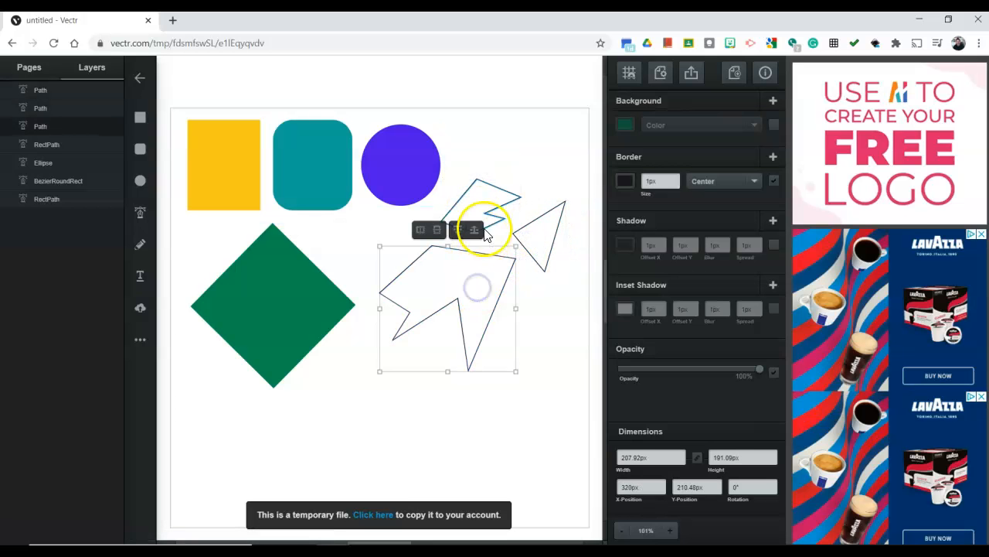
{"action": "left_click", "coordinate": [624, 125]}
{"action": "left_click_drag", "start_coordinate": [595, 138], "coordinate": [601, 93]}
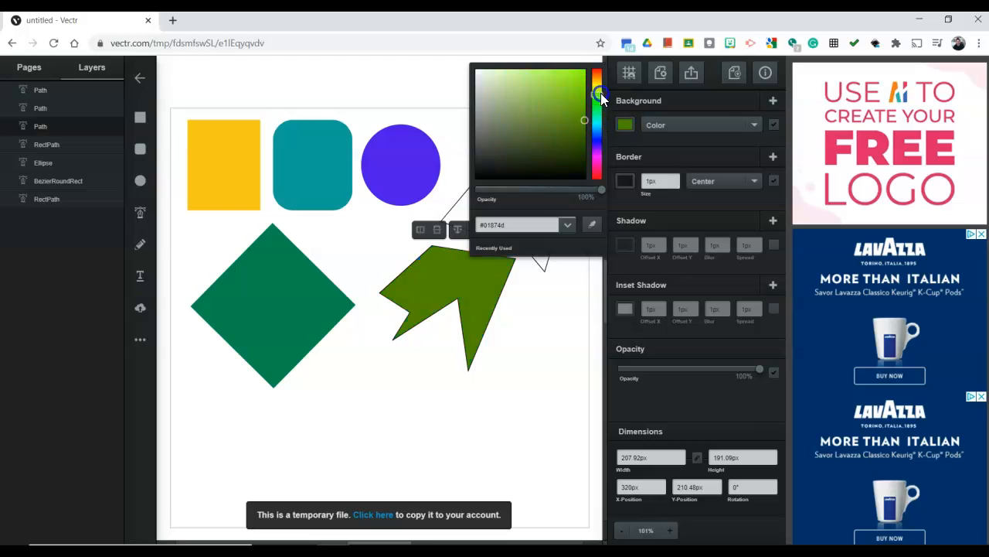
{"action": "left_click", "coordinate": [548, 287]}
Fill the small zigzag polygon with a dark purple background color and deselect it
{"action": "left_click", "coordinate": [497, 206]}
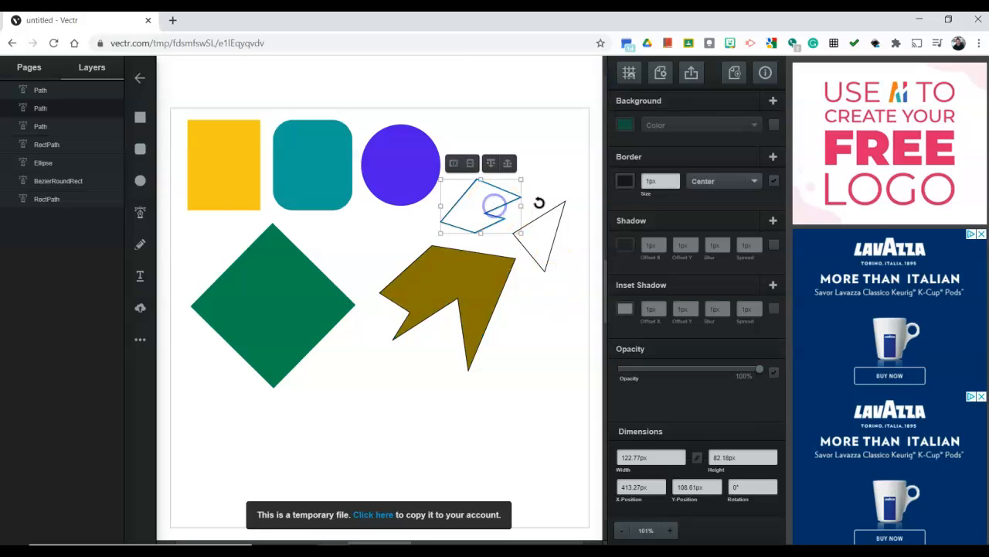
{"action": "left_click", "coordinate": [624, 125]}
{"action": "left_click_drag", "start_coordinate": [597, 108], "coordinate": [597, 151]}
{"action": "left_click", "coordinate": [554, 292]}
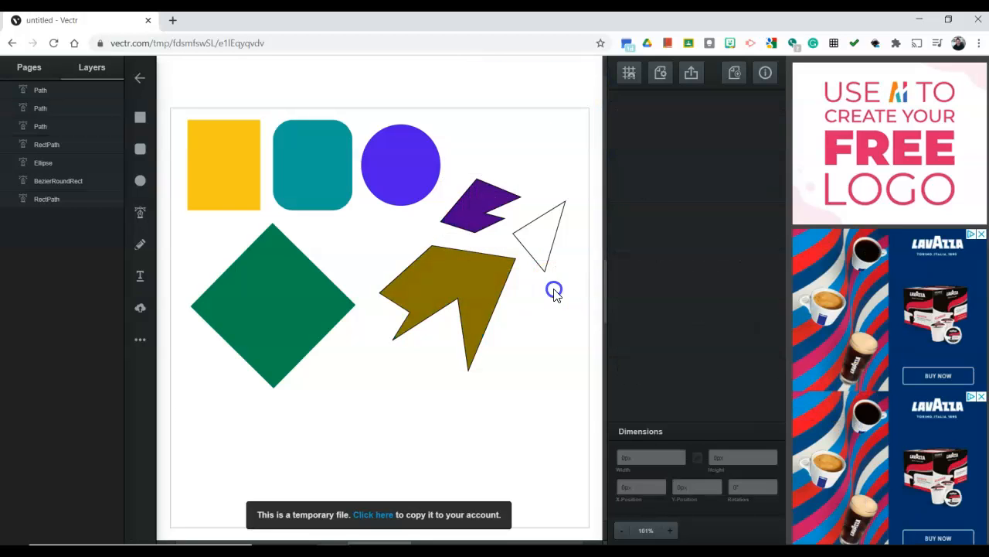
Fill the triangle with a dark blue background color and deselect it
{"action": "left_click", "coordinate": [540, 256]}
{"action": "left_click", "coordinate": [624, 125]}
{"action": "left_click_drag", "start_coordinate": [597, 132], "coordinate": [600, 143]}
{"action": "left_click", "coordinate": [547, 295]}
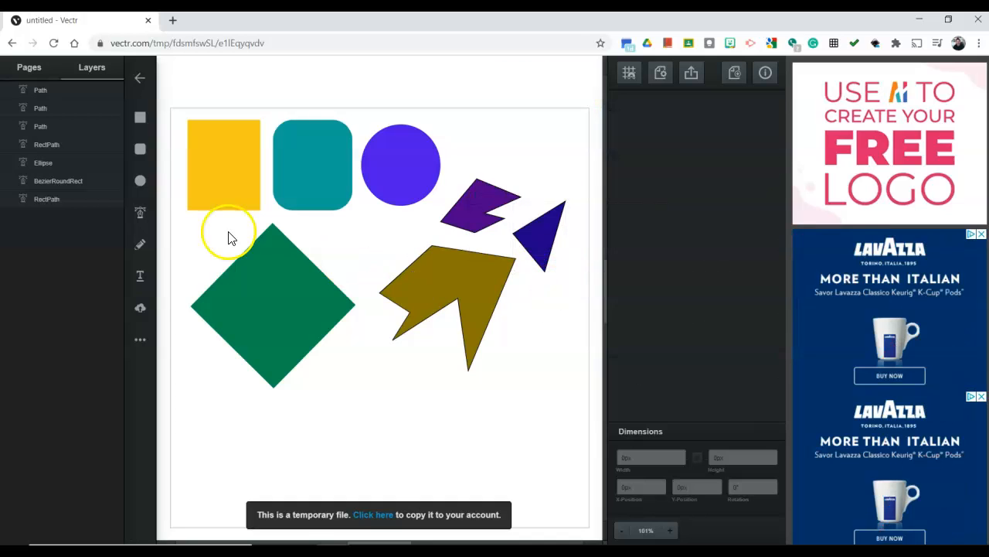
Draw a closed curvy shape about 314 by 189 px below the existing shapes, using curved anchor points of the Pen tool
{"action": "left_click", "coordinate": [141, 220]}
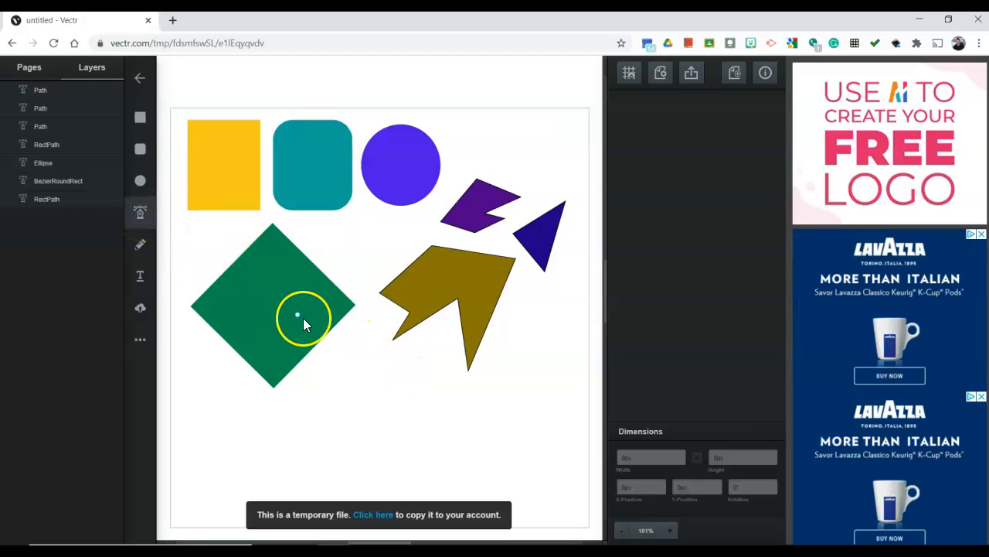
{"action": "left_click", "coordinate": [338, 396]}
{"action": "left_click_drag", "start_coordinate": [409, 365], "coordinate": [437, 407]}
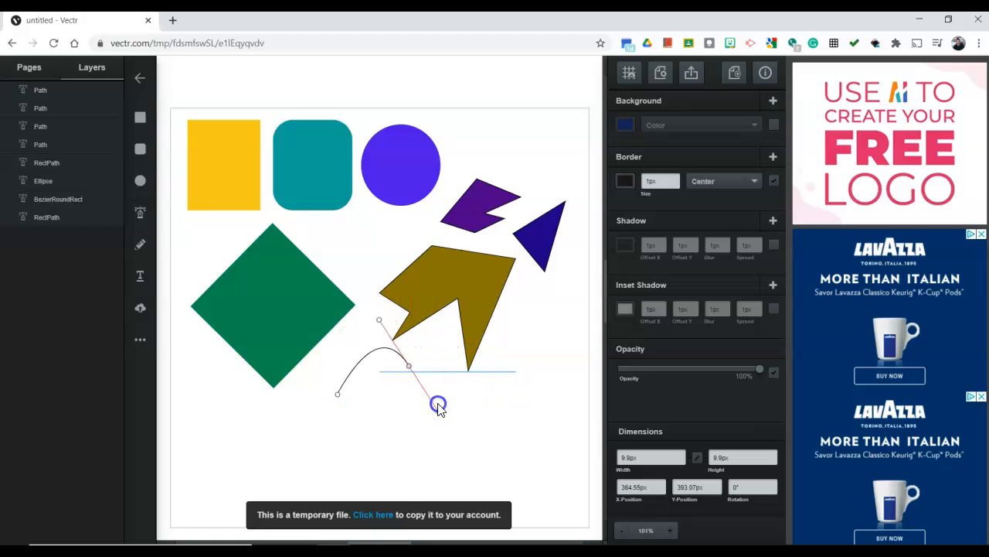
{"action": "left_click_drag", "start_coordinate": [448, 344], "coordinate": [420, 439]}
{"action": "left_click_drag", "start_coordinate": [427, 405], "coordinate": [450, 367]}
{"action": "left_click_drag", "start_coordinate": [400, 416], "coordinate": [338, 395]}
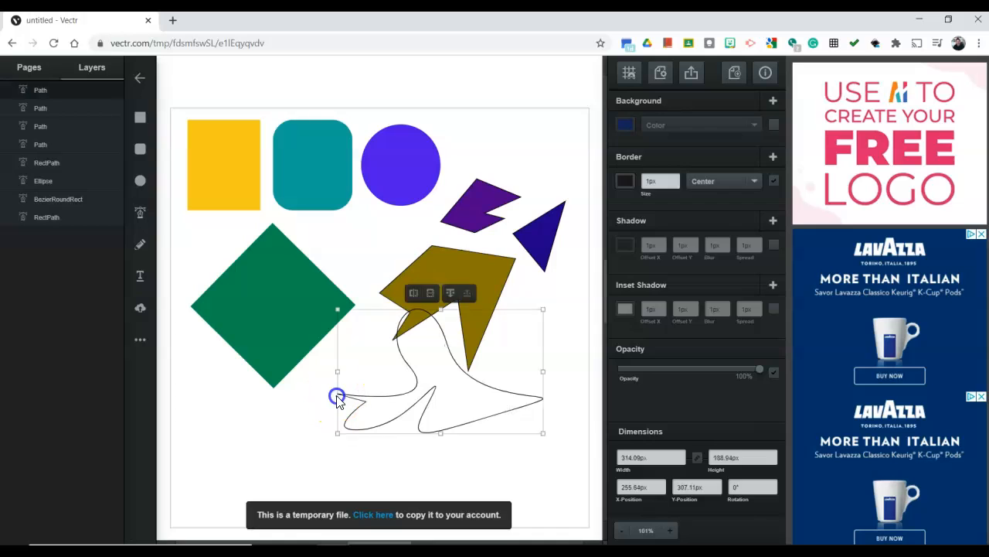
Move the curvy shape down and to the left below the diamond and arrow-like shape, and fill it bright blue, about #083ae1
{"action": "left_click", "coordinate": [476, 425]}
{"action": "left_click_drag", "start_coordinate": [450, 415], "coordinate": [403, 437]}
{"action": "left_click", "coordinate": [625, 125]}
{"action": "mouse_move", "coordinate": [570, 163]}
{"action": "left_mouse_down"}
{"action": "mouse_move", "coordinate": [592, 122]}
{"action": "mouse_move", "coordinate": [580, 88]}
{"action": "left_mouse_up"}
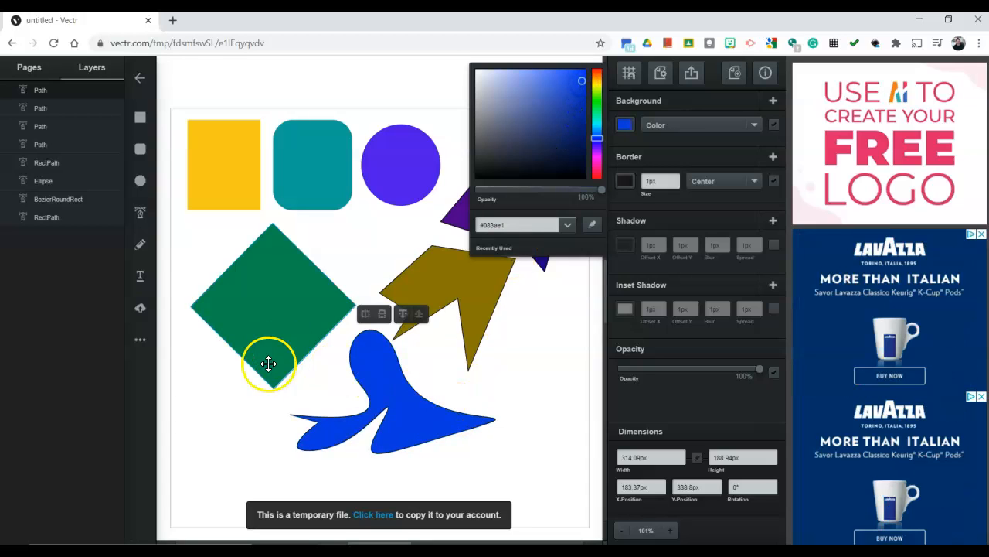
Move the bright blue curvy shape down and left to about X 6 px, Y 384 px, overlapping the diamond's lower corner
{"action": "left_click", "coordinate": [354, 405]}
{"action": "left_click_drag", "start_coordinate": [371, 401], "coordinate": [254, 432]}
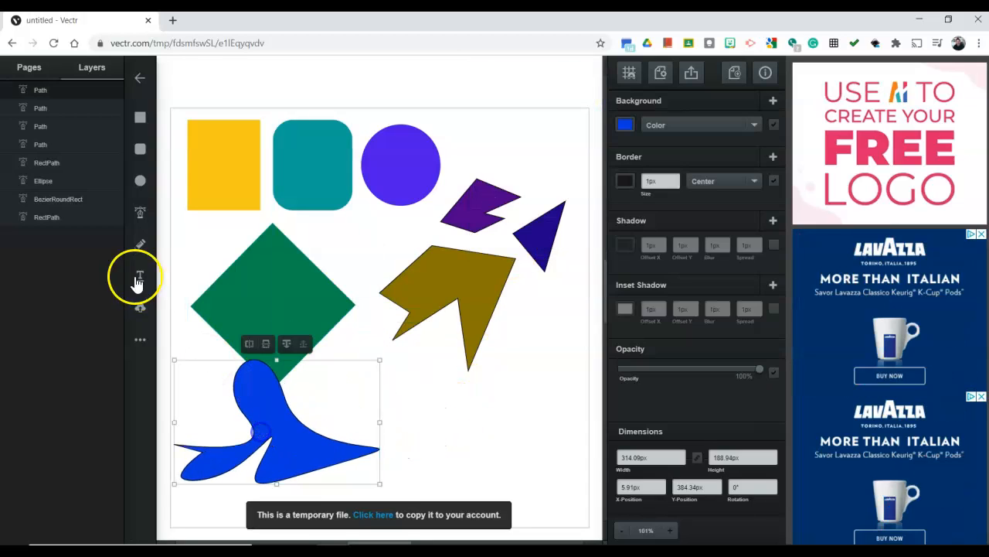
Draw a closed crescent-like shape about 128 by 105 px below the gold arrow-like shape, using curved anchor points of the Pen tool
{"action": "left_click", "coordinate": [140, 213]}
{"action": "left_click", "coordinate": [397, 421]}
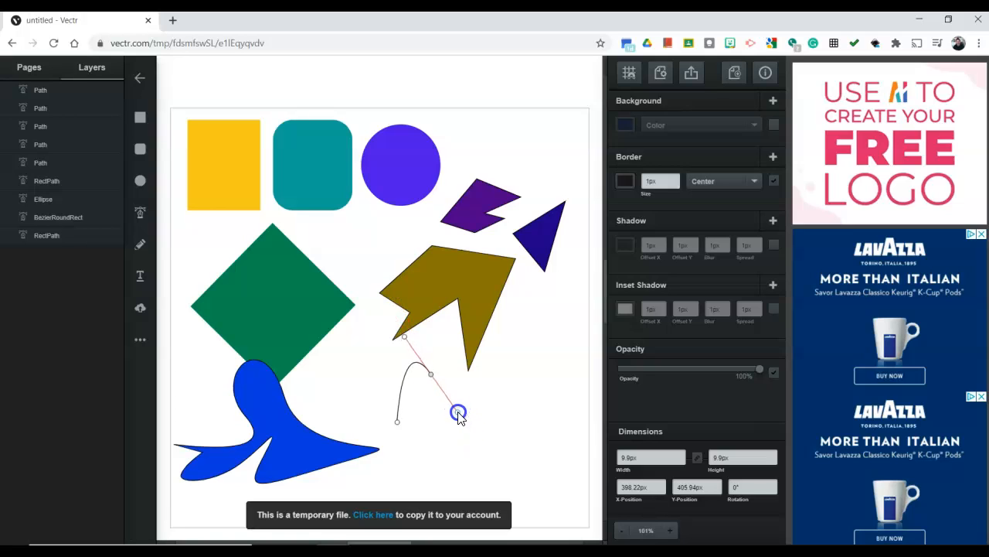
{"action": "left_click_drag", "start_coordinate": [466, 406], "coordinate": [389, 341]}
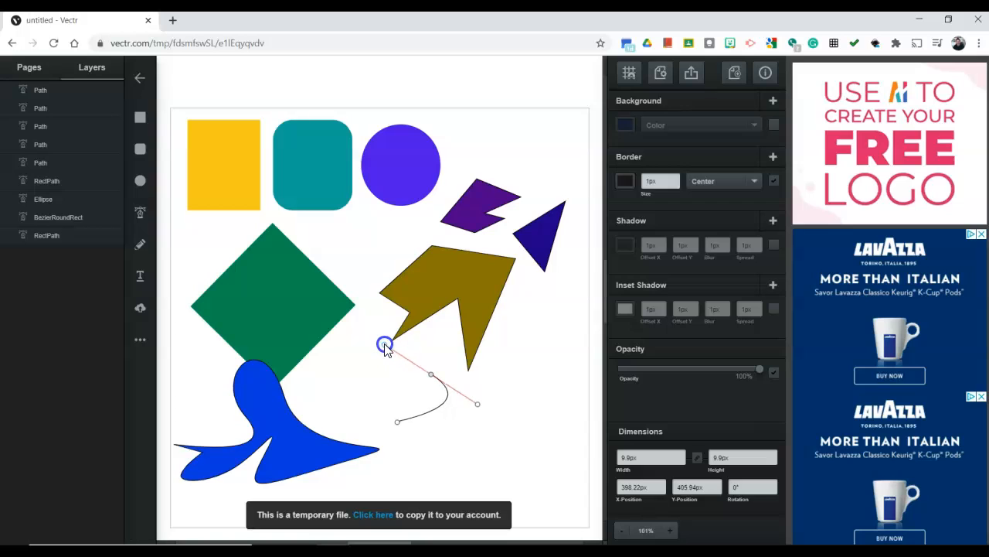
{"action": "left_click_drag", "start_coordinate": [412, 414], "coordinate": [384, 430]}
{"action": "left_click_drag", "start_coordinate": [334, 382], "coordinate": [447, 418]}
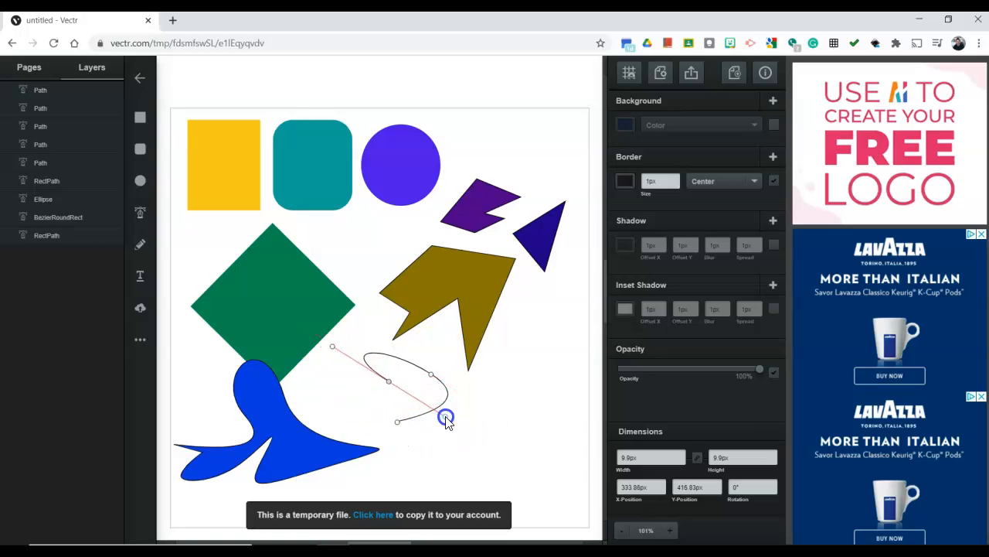
{"action": "left_click", "coordinate": [398, 420]}
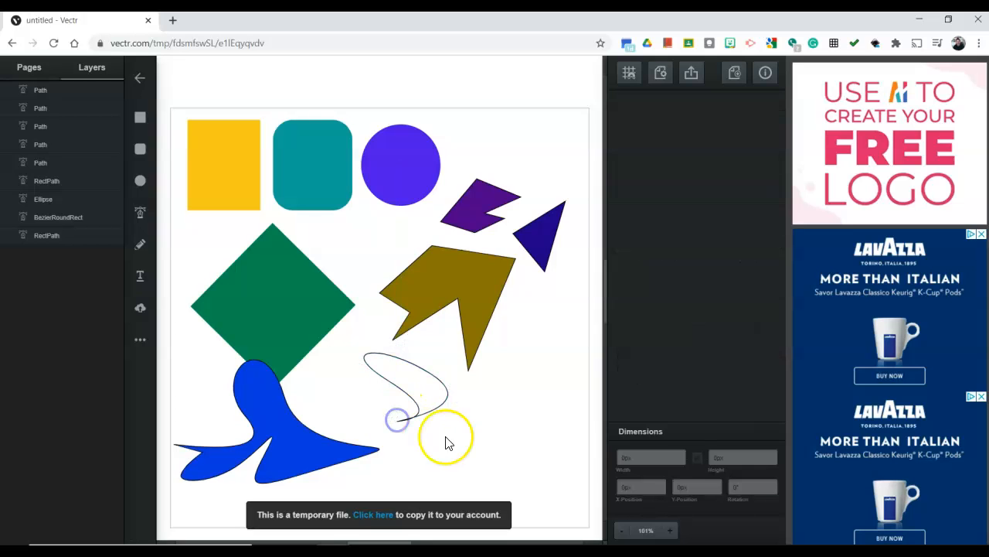
Move the crescent-like shape left to about X 247 px, Y 380 px, fill it bright yellow and deselect it
{"action": "left_click_drag", "start_coordinate": [448, 393], "coordinate": [422, 384]}
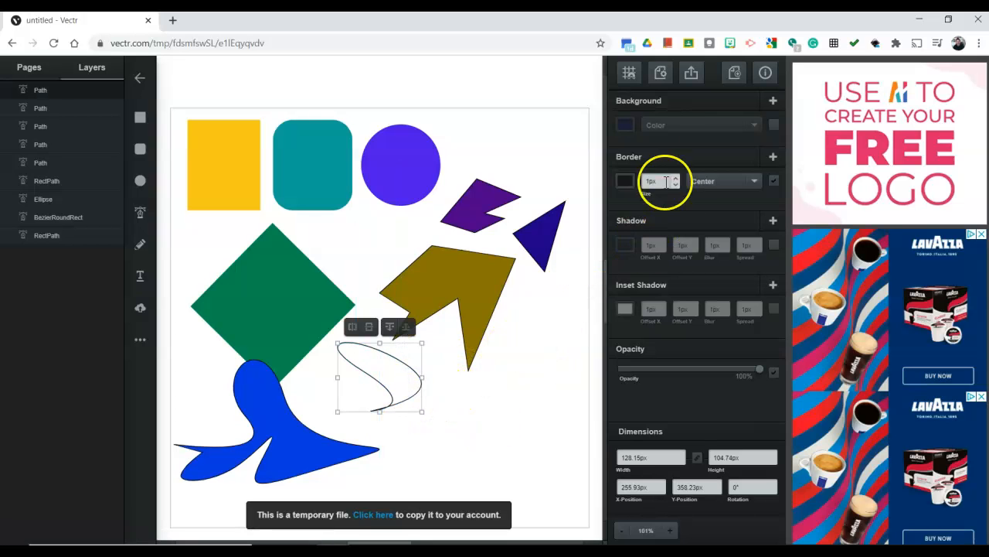
{"action": "left_click", "coordinate": [625, 125]}
{"action": "left_click_drag", "start_coordinate": [598, 145], "coordinate": [604, 87]}
{"action": "left_click_drag", "start_coordinate": [409, 382], "coordinate": [401, 399]}
{"action": "left_click", "coordinate": [624, 124]}
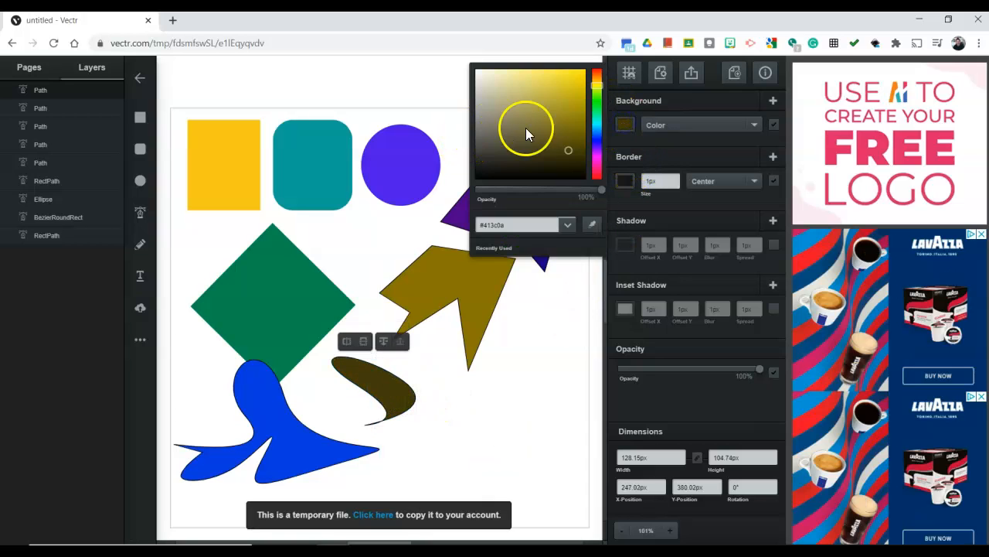
{"action": "left_click_drag", "start_coordinate": [528, 129], "coordinate": [576, 68]}
{"action": "left_click", "coordinate": [460, 414]}
{"action": "left_click", "coordinate": [375, 388]}
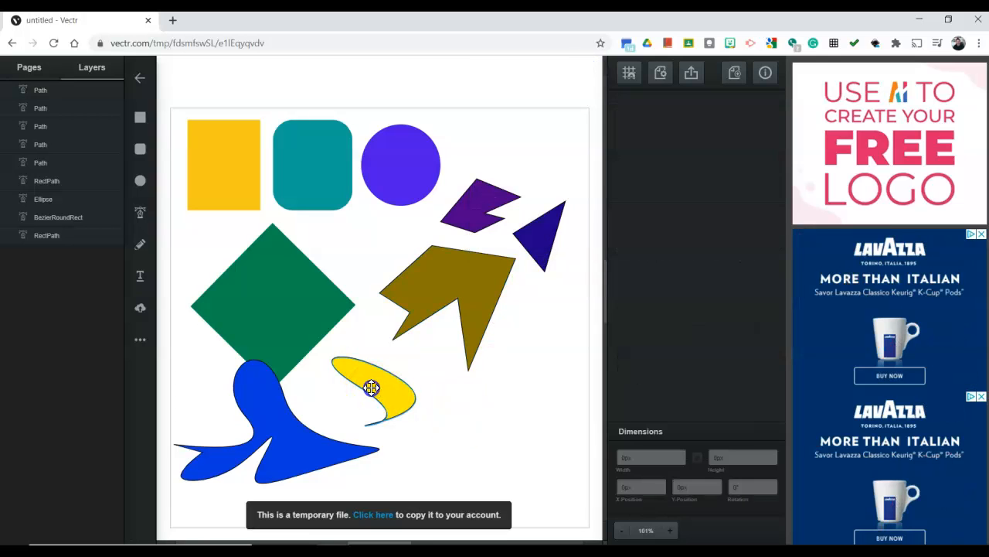
{"action": "left_click", "coordinate": [460, 415]}
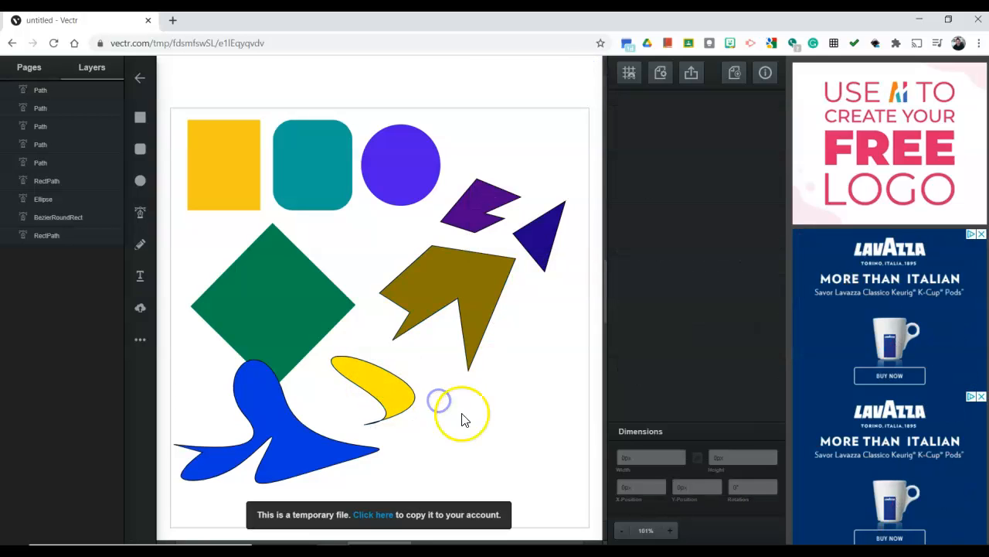
Draw a freehand vertical zigzag line about 90 by 238 px below the dark blue triangle with the Pencil tool
{"action": "left_click", "coordinate": [140, 252]}
{"action": "mouse_move", "coordinate": [553, 315]}
{"action": "left_mouse_down"}
{"action": "mouse_move", "coordinate": [527, 314]}
{"action": "mouse_move", "coordinate": [551, 331]}
{"action": "left_mouse_up"}
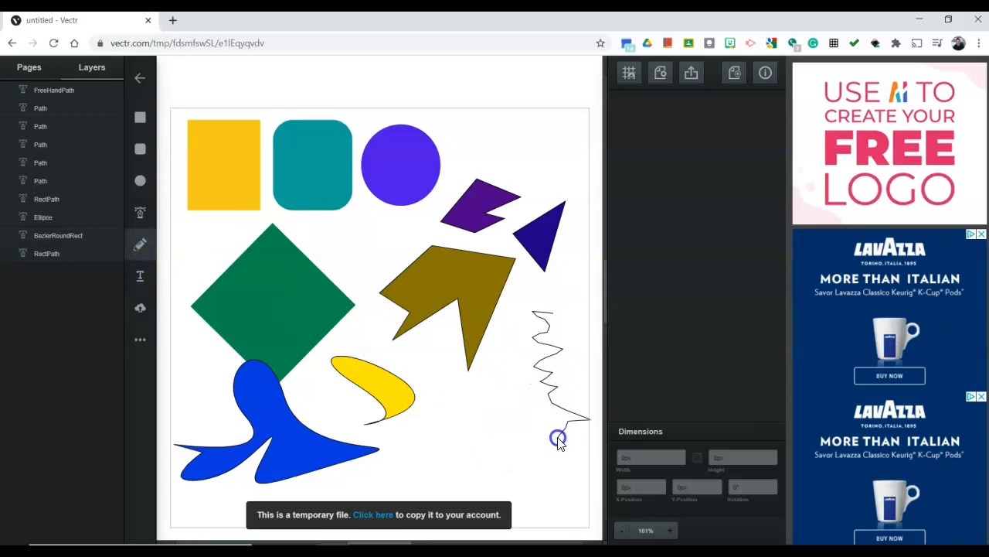
{"action": "left_click_drag", "start_coordinate": [558, 438], "coordinate": [573, 468]}
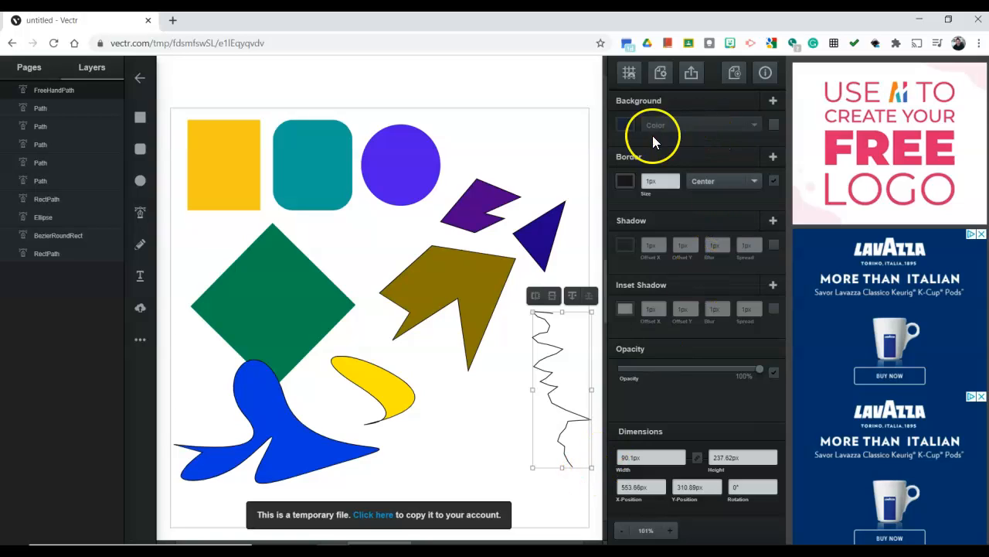
Move the freehand zigzag line up and slightly left, just beneath the triangle, and deselect it
{"action": "left_click", "coordinate": [572, 300]}
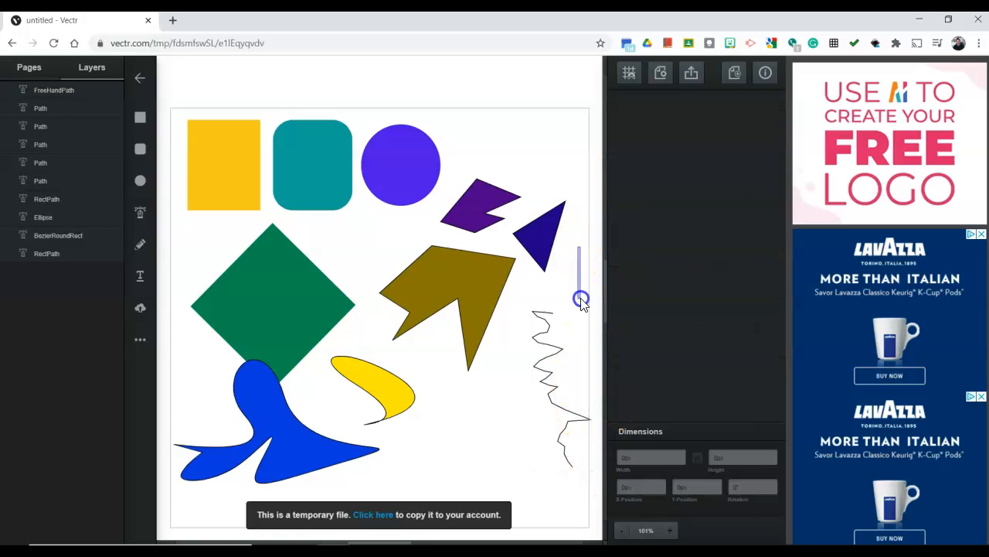
{"action": "mouse_move", "coordinate": [543, 334]}
{"action": "left_mouse_down"}
{"action": "mouse_move", "coordinate": [535, 280]}
{"action": "mouse_move", "coordinate": [536, 317]}
{"action": "left_mouse_up"}
{"action": "left_click", "coordinate": [546, 298]}
{"action": "left_click", "coordinate": [543, 317]}
{"action": "left_click", "coordinate": [596, 300]}
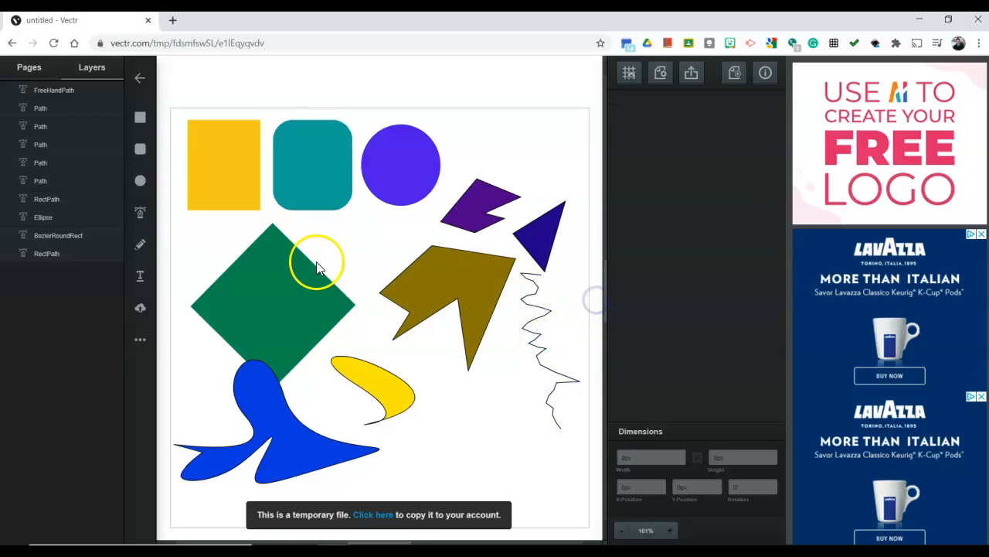
Add a text object with the default word "Text" beside the purple circle and deselect it
{"action": "left_click", "coordinate": [140, 276]}
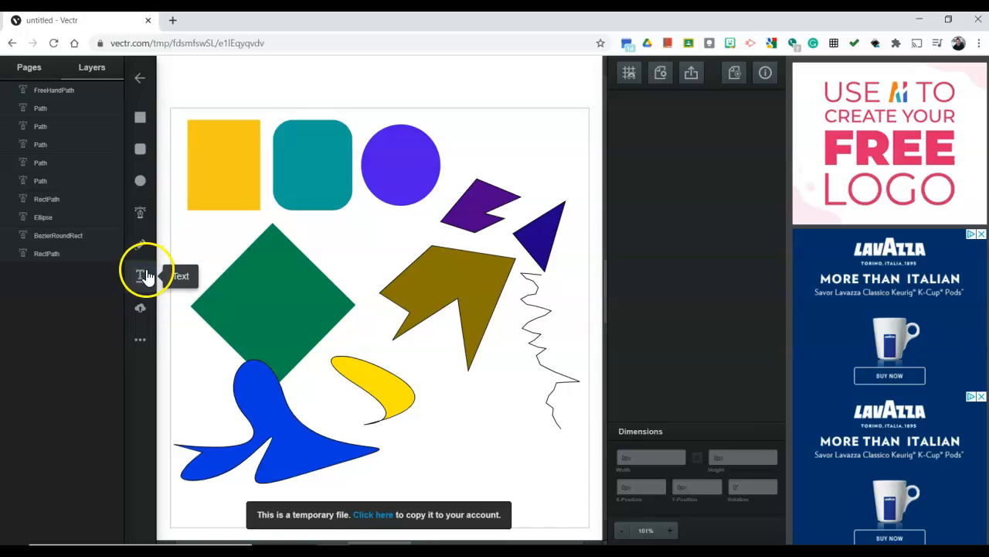
{"action": "left_click", "coordinate": [465, 130]}
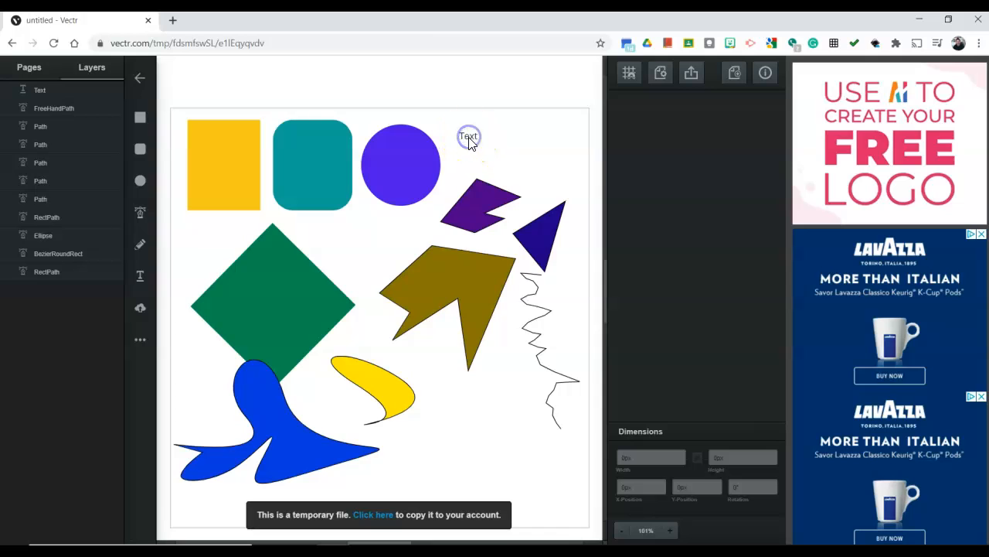
{"action": "left_click", "coordinate": [444, 423]}
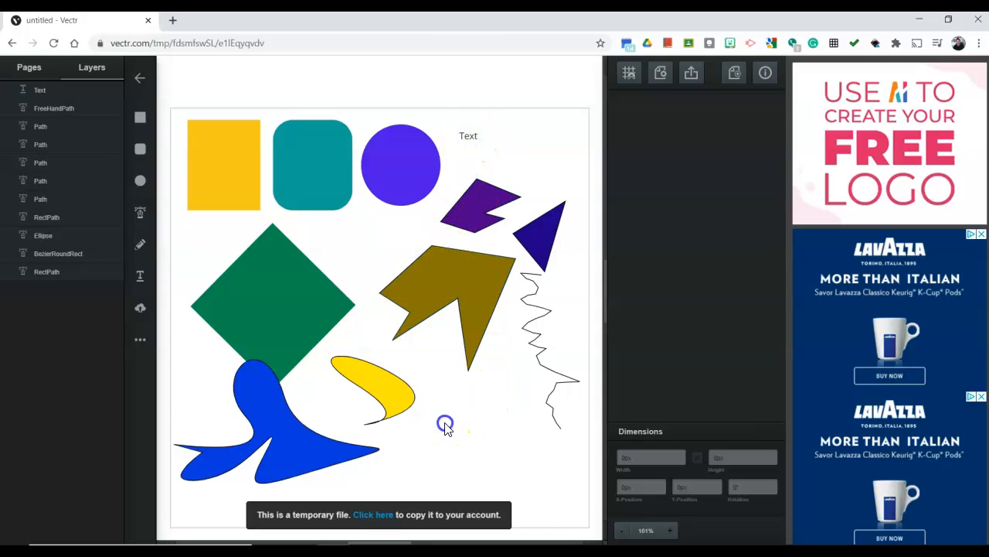
Add a second text object reading "Hello" beside the first one
{"action": "left_click", "coordinate": [142, 278]}
{"action": "left_click", "coordinate": [129, 287]}
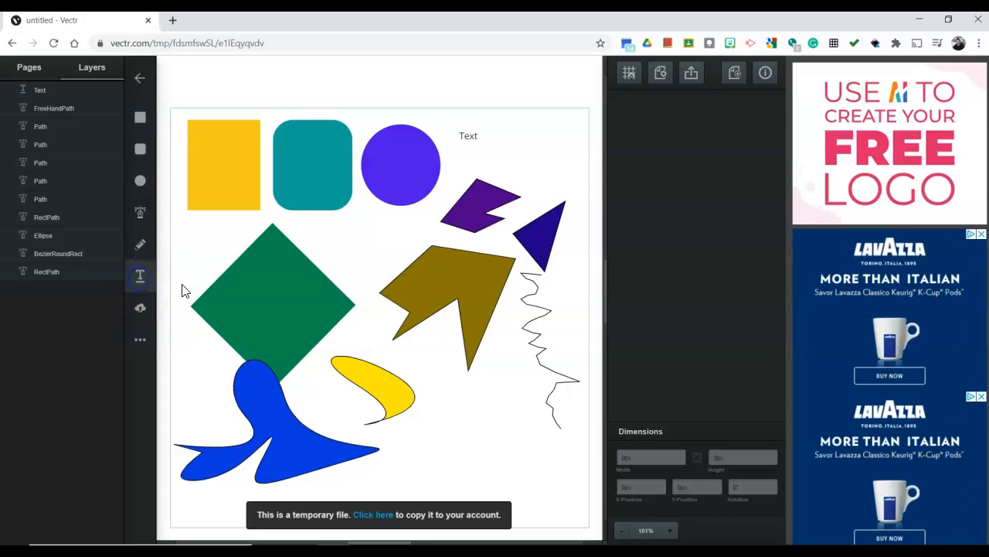
{"action": "left_click", "coordinate": [511, 130]}
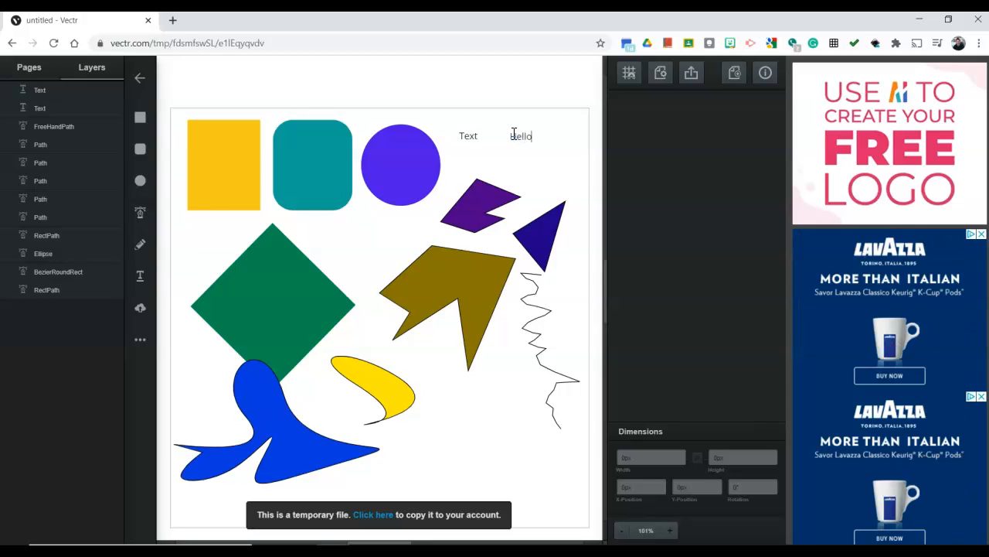
{"action": "left_click", "coordinate": [511, 137]}
{"action": "left_click", "coordinate": [563, 179]}
Enlarge the Hello text to about 109 by 62 px and rotate it to about 352°
{"action": "left_click", "coordinate": [529, 137]}
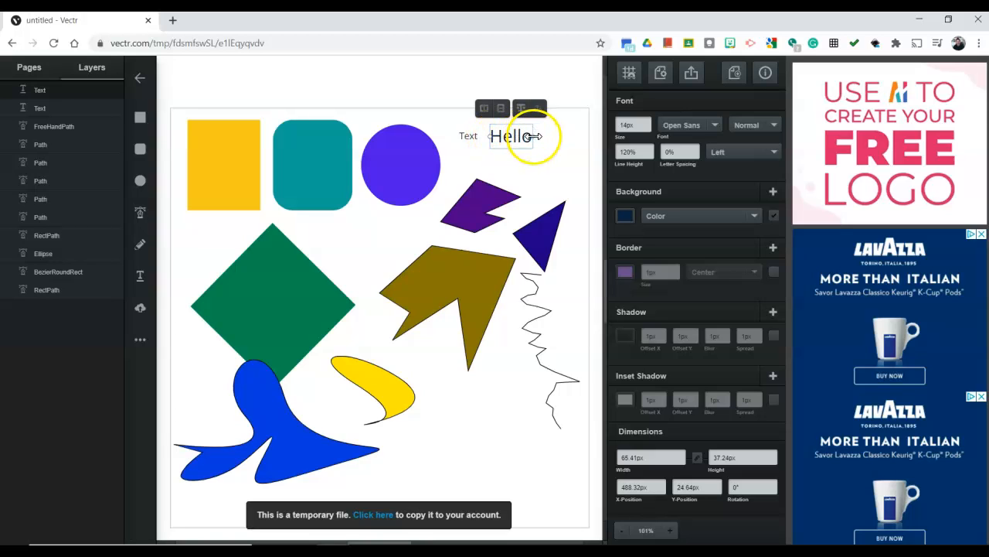
{"action": "left_click_drag", "start_coordinate": [552, 136], "coordinate": [577, 134]}
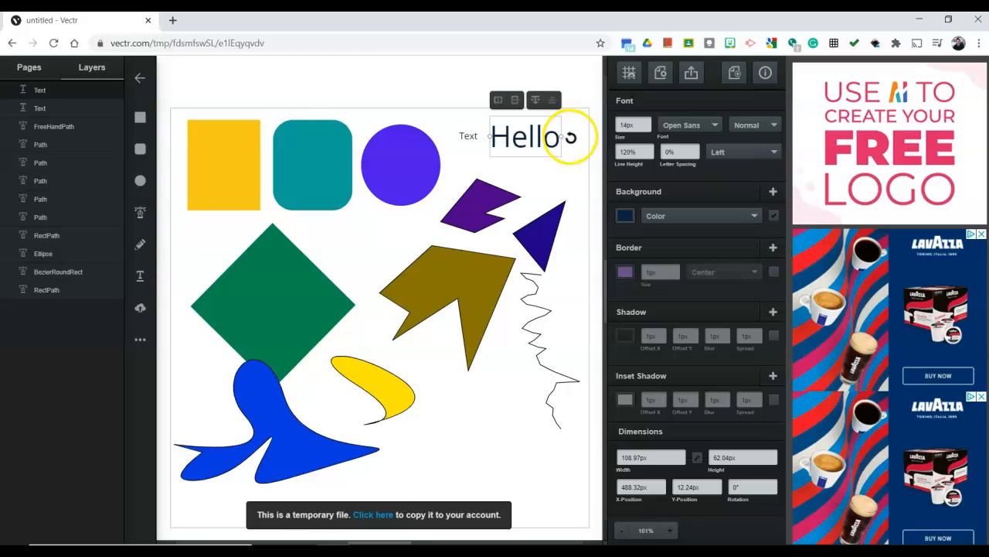
{"action": "mouse_move", "coordinate": [568, 137]}
{"action": "left_mouse_down"}
{"action": "mouse_move", "coordinate": [571, 128]}
{"action": "mouse_move", "coordinate": [548, 136]}
{"action": "mouse_move", "coordinate": [554, 143]}
{"action": "left_mouse_up"}
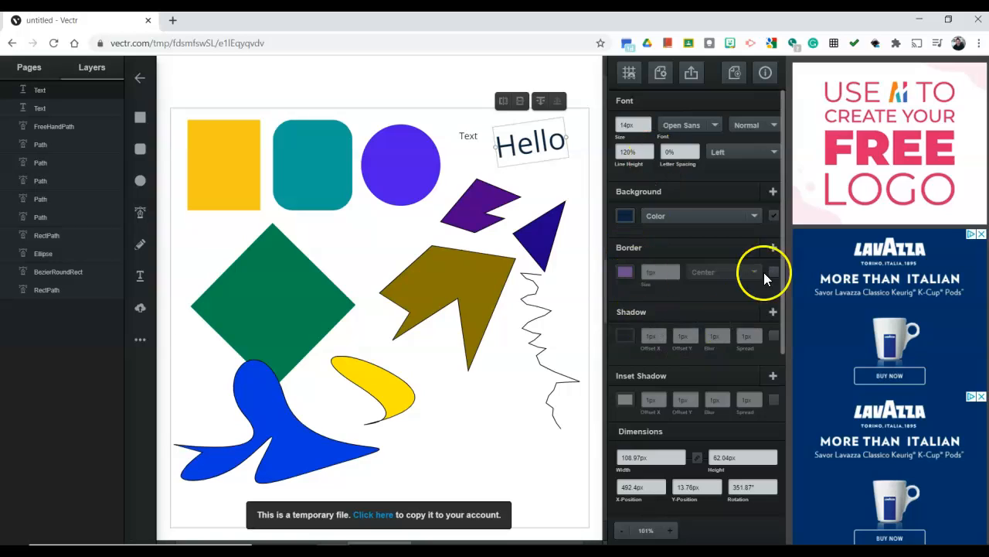
Set the font size of the Hello text to 29 px
{"action": "left_click", "coordinate": [718, 125]}
{"action": "left_click", "coordinate": [717, 124]}
{"action": "left_click", "coordinate": [647, 123]}
{"action": "left_click", "coordinate": [647, 122]}
{"action": "left_click", "coordinate": [646, 121]}
{"action": "left_click", "coordinate": [646, 121]}
{"action": "left_click", "coordinate": [645, 122]}
{"action": "left_click", "coordinate": [645, 121]}
{"action": "left_click", "coordinate": [646, 122]}
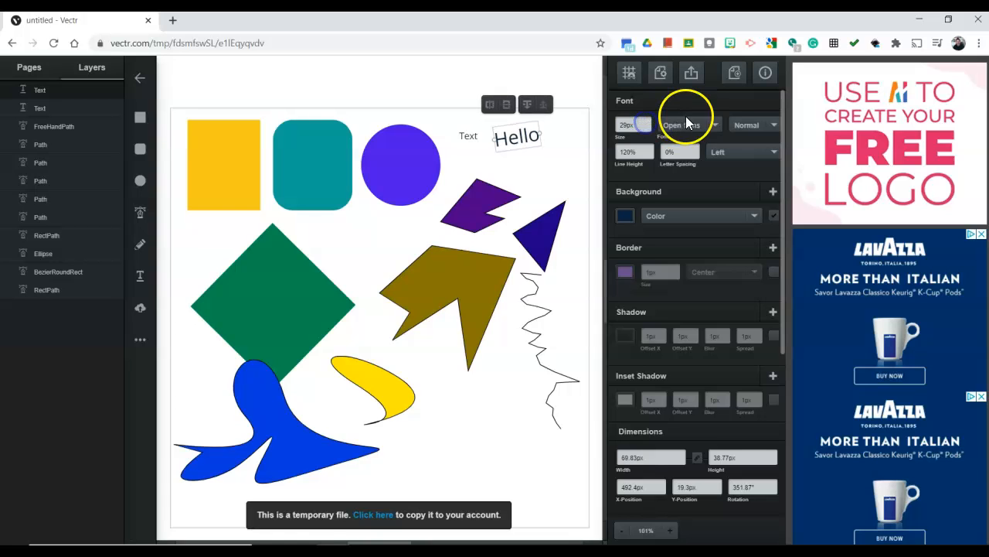
Try the Oranienbaum, Nobile and Norican fonts on the Hello text and check the available font styles
{"action": "left_click", "coordinate": [687, 121]}
{"action": "left_click", "coordinate": [681, 238]}
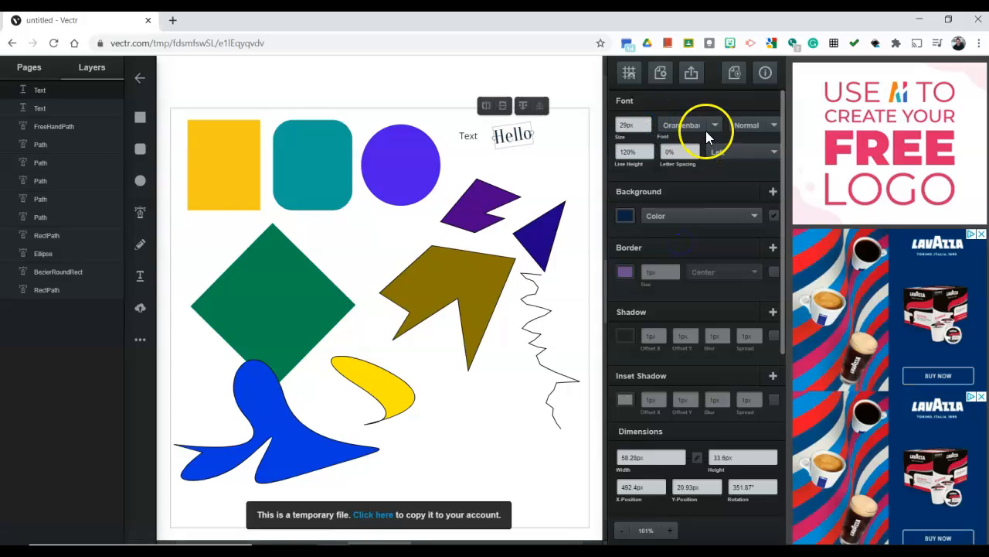
{"action": "left_click", "coordinate": [706, 131]}
{"action": "scroll", "coordinate": [694, 190], "scroll_direction": "up", "scroll_amount": 4}
{"action": "left_click", "coordinate": [695, 147]}
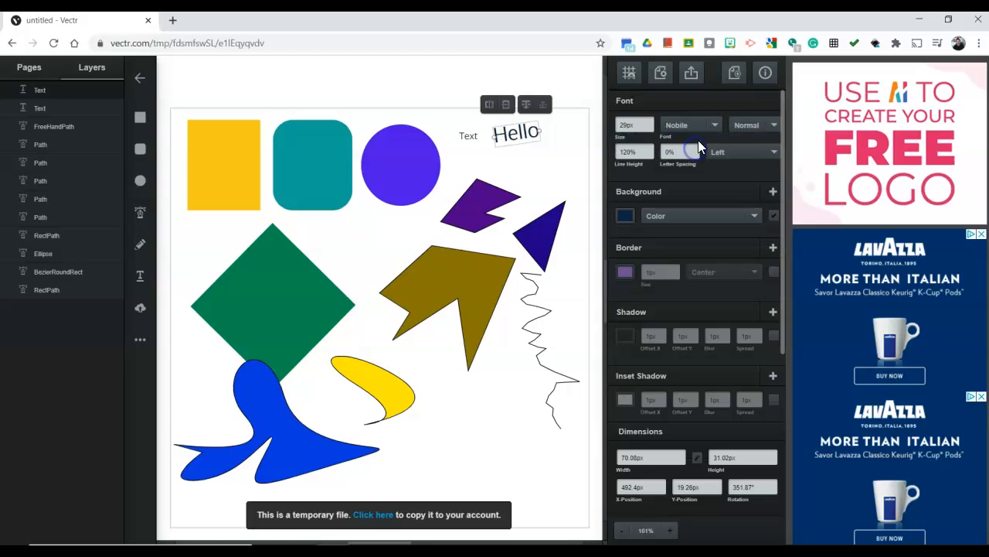
{"action": "left_click", "coordinate": [712, 124]}
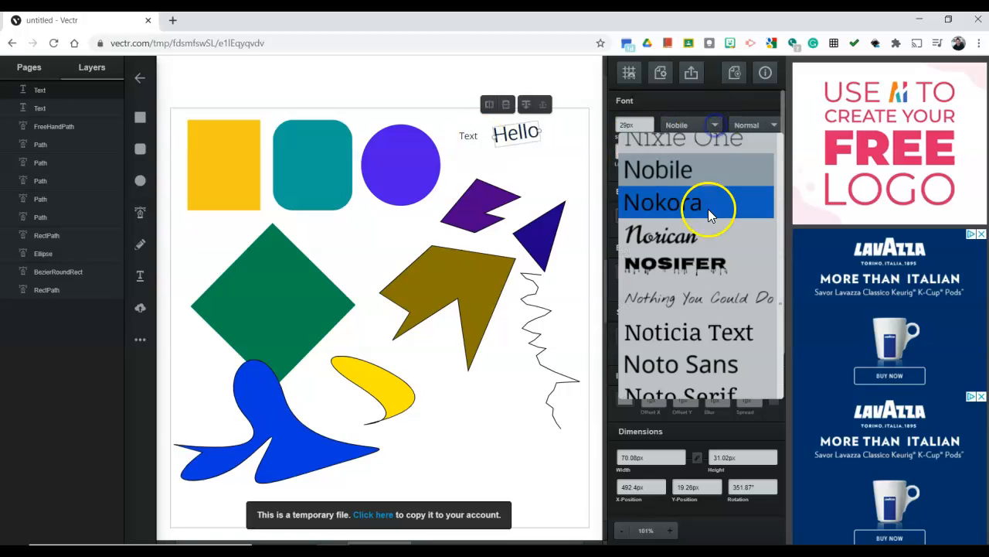
{"action": "left_click", "coordinate": [696, 226]}
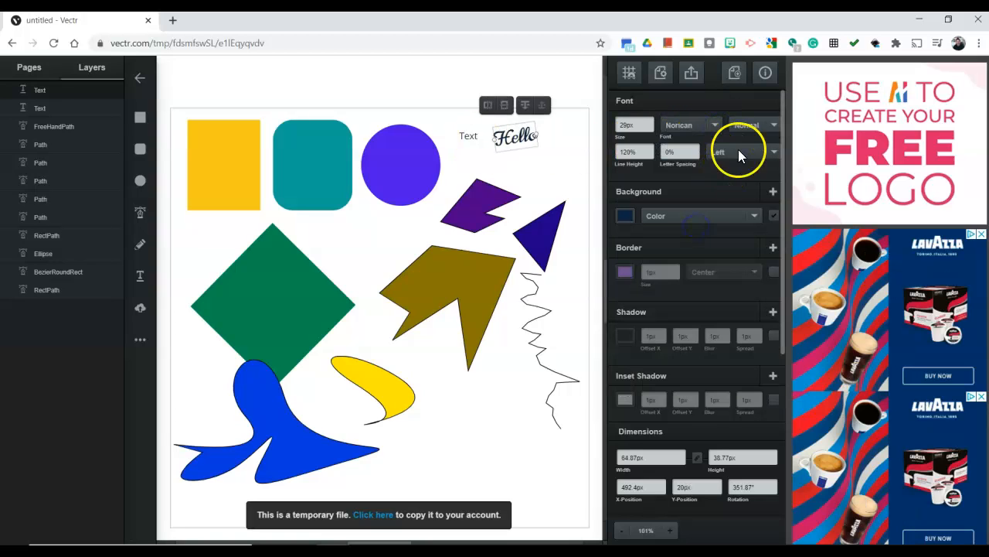
{"action": "left_click", "coordinate": [772, 125]}
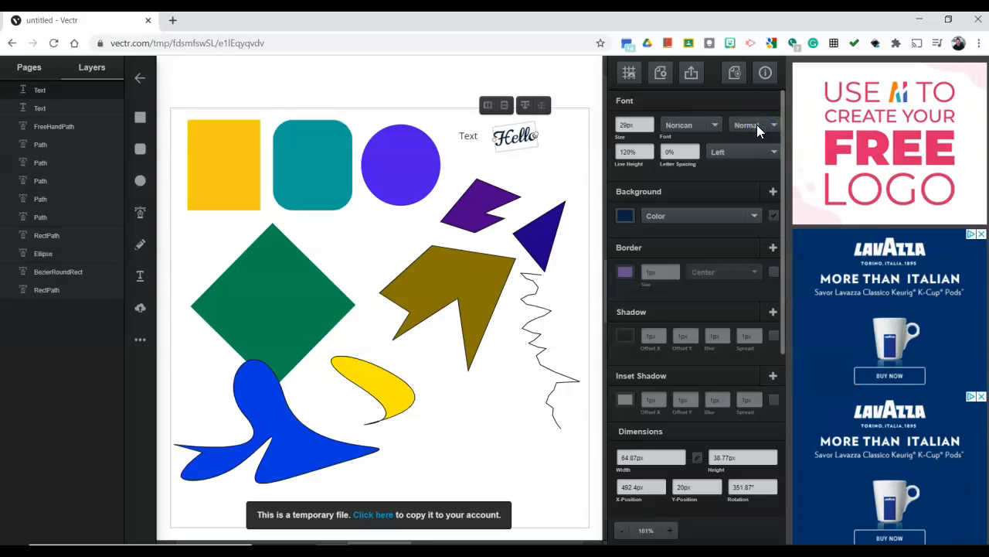
Try the Gravitas One, Great Vibes and Gruppo fonts on the Hello text, checking each one's font styles
{"action": "left_click", "coordinate": [689, 128]}
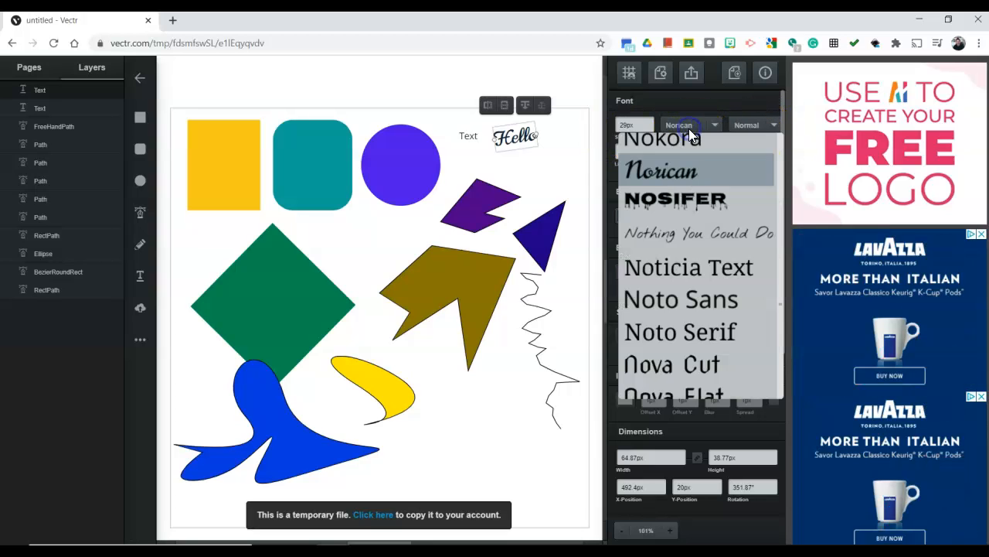
{"action": "scroll", "coordinate": [683, 252], "scroll_direction": "up", "scroll_amount": 10}
{"action": "scroll", "coordinate": [680, 252], "scroll_direction": "up", "scroll_amount": 20}
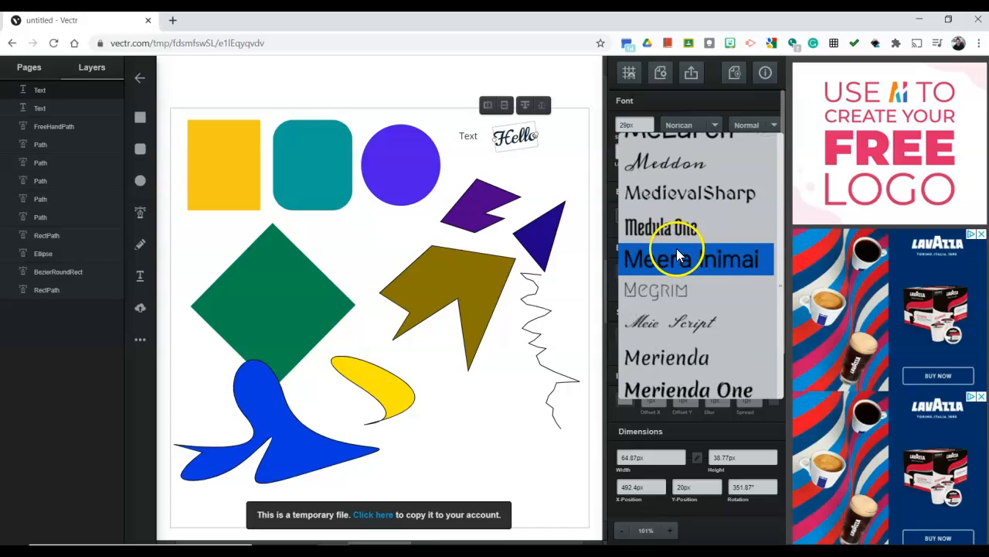
{"action": "scroll", "coordinate": [685, 237], "scroll_direction": "up", "scroll_amount": 20}
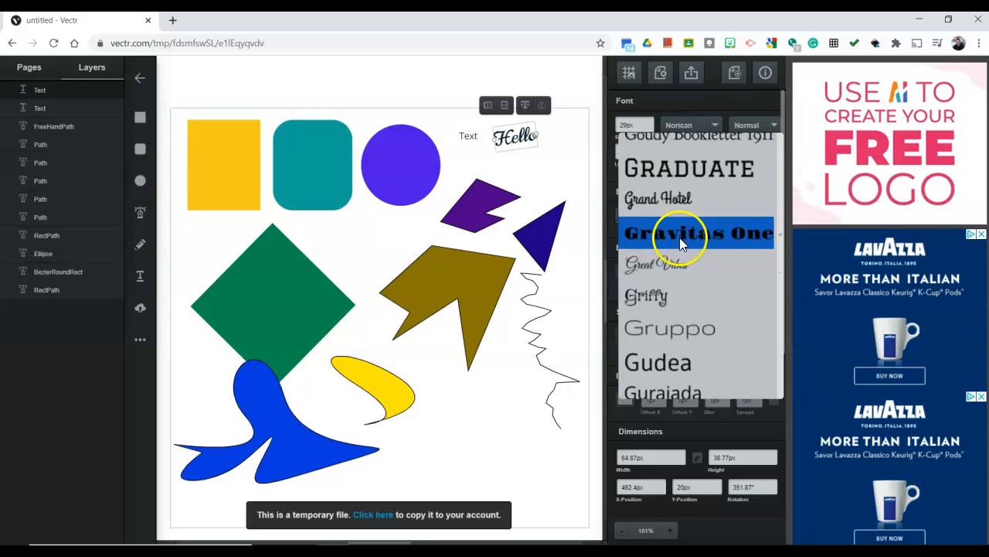
{"action": "left_click", "coordinate": [681, 235]}
{"action": "left_click", "coordinate": [675, 125]}
{"action": "left_click", "coordinate": [701, 194]}
{"action": "left_click", "coordinate": [770, 131]}
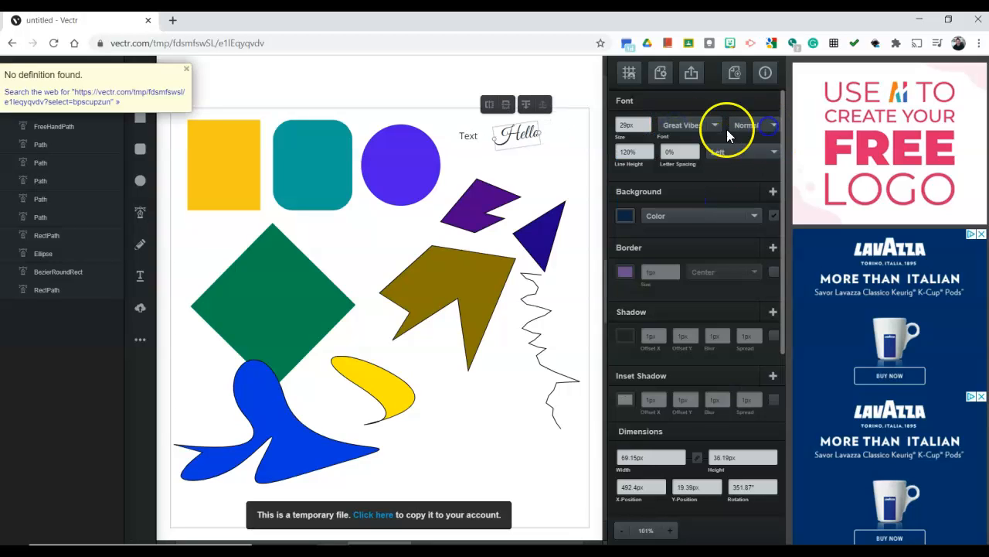
{"action": "left_click", "coordinate": [720, 126]}
{"action": "left_click", "coordinate": [725, 232]}
{"action": "left_click", "coordinate": [747, 136]}
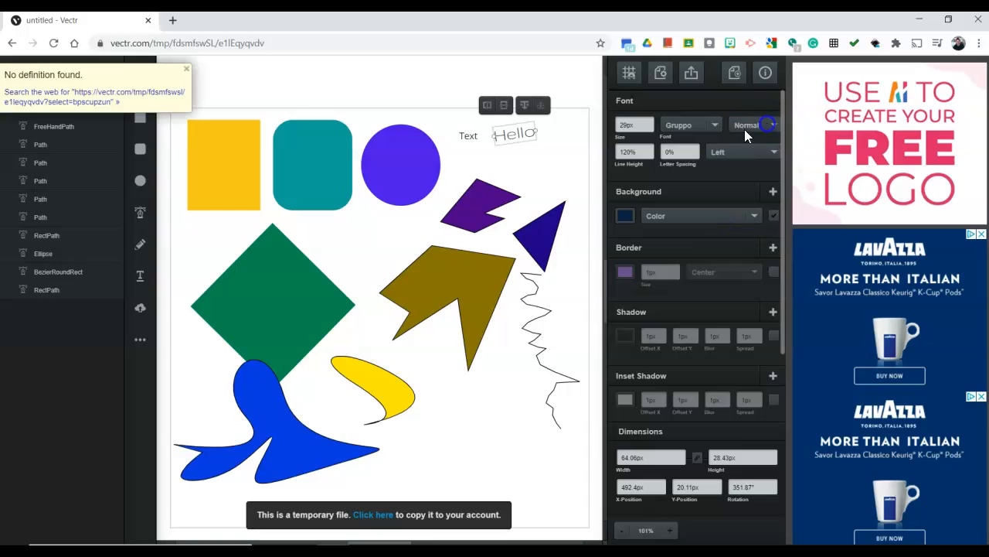
Set the Hello text to the Gudea font in Bold style
{"action": "left_click", "coordinate": [714, 129]}
{"action": "left_click", "coordinate": [698, 208]}
{"action": "left_click", "coordinate": [764, 135]}
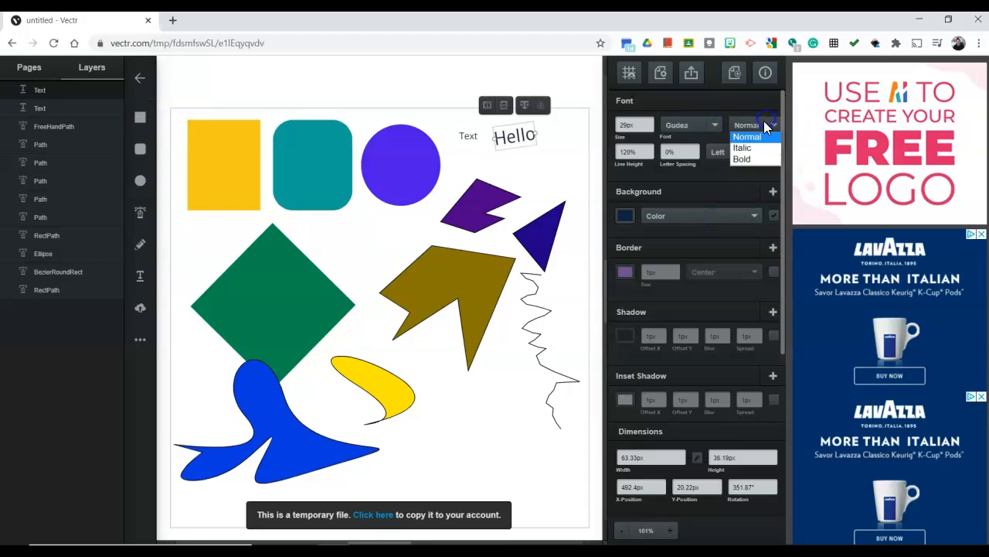
{"action": "left_click", "coordinate": [751, 154]}
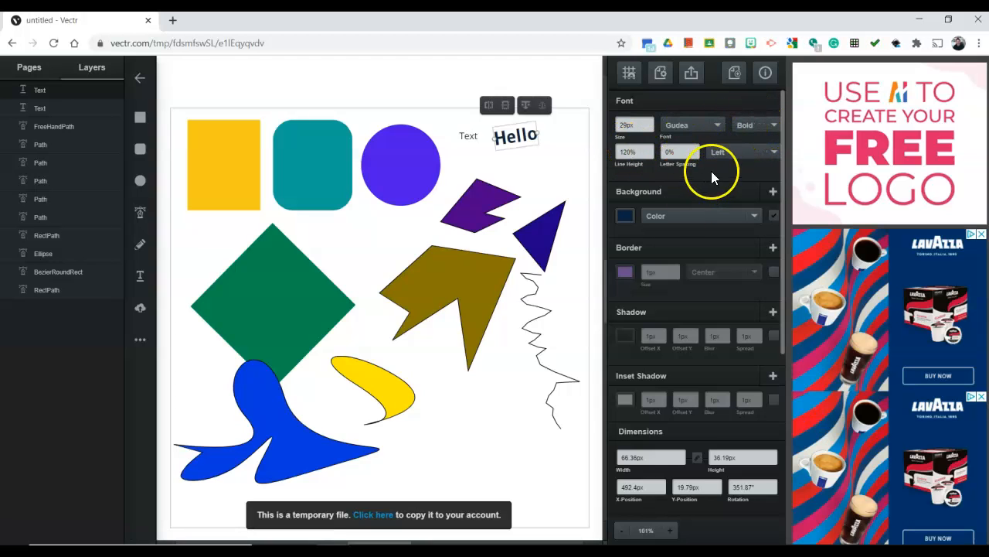
Change the Hello text's background color to bright red
{"action": "left_click", "coordinate": [626, 216]}
{"action": "left_click", "coordinate": [598, 136]}
{"action": "left_click_drag", "start_coordinate": [598, 134], "coordinate": [597, 123]}
{"action": "left_click", "coordinate": [594, 95]}
Move the Hello text onto the middle of the shapes and enlarge it to about 352 by 192 px
{"action": "left_click_drag", "start_coordinate": [509, 143], "coordinate": [320, 230]}
{"action": "left_click_drag", "start_coordinate": [349, 224], "coordinate": [457, 216]}
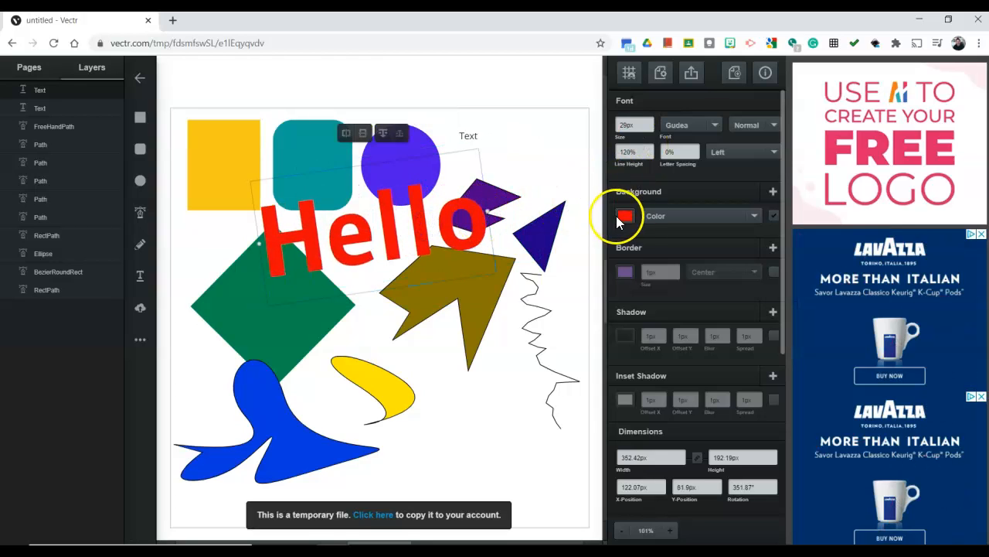
Recolor the Hello text green and move it to the lower right of the page, over the yellow curved shape
{"action": "left_click", "coordinate": [625, 217]}
{"action": "left_click_drag", "start_coordinate": [599, 198], "coordinate": [579, 169]}
{"action": "left_click", "coordinate": [462, 259]}
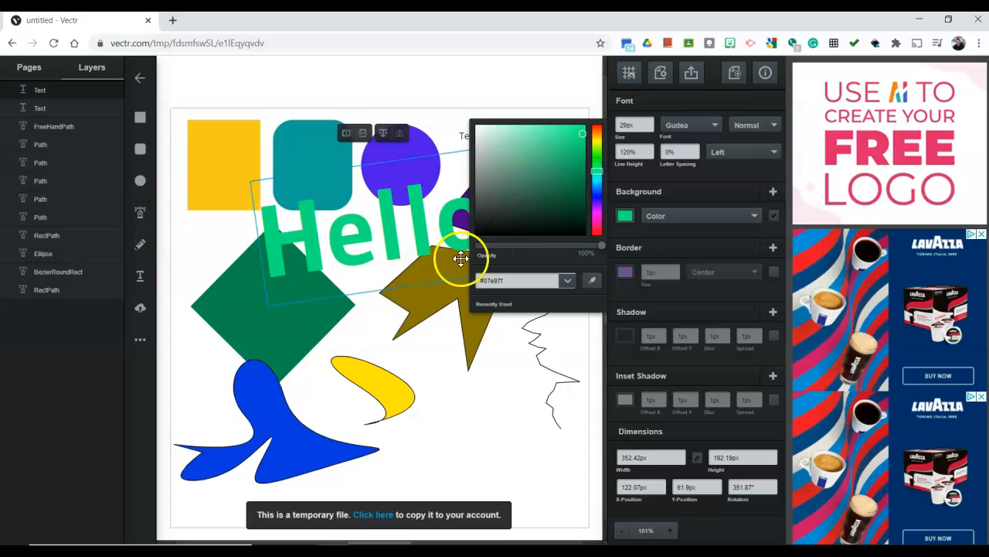
{"action": "left_click_drag", "start_coordinate": [431, 254], "coordinate": [497, 430]}
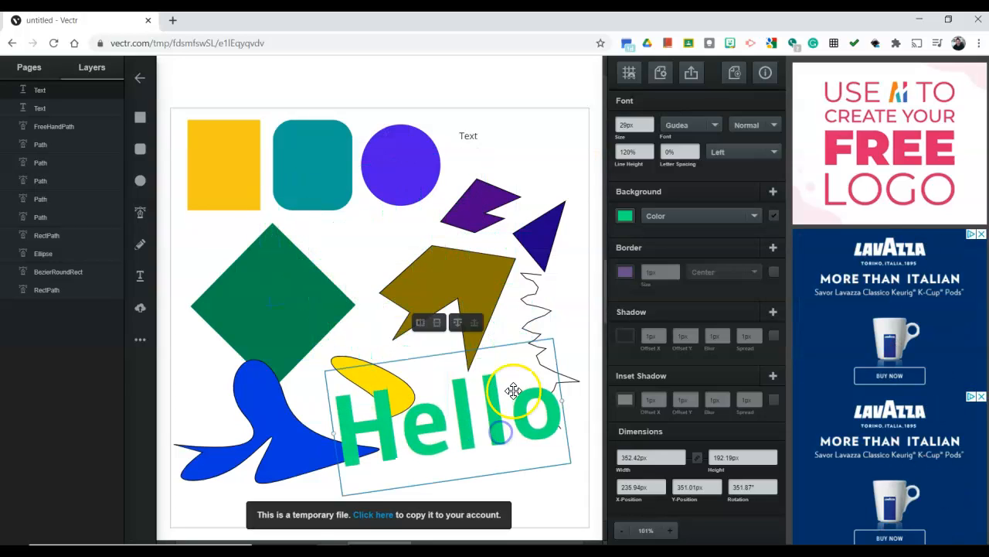
{"action": "left_click", "coordinate": [589, 247]}
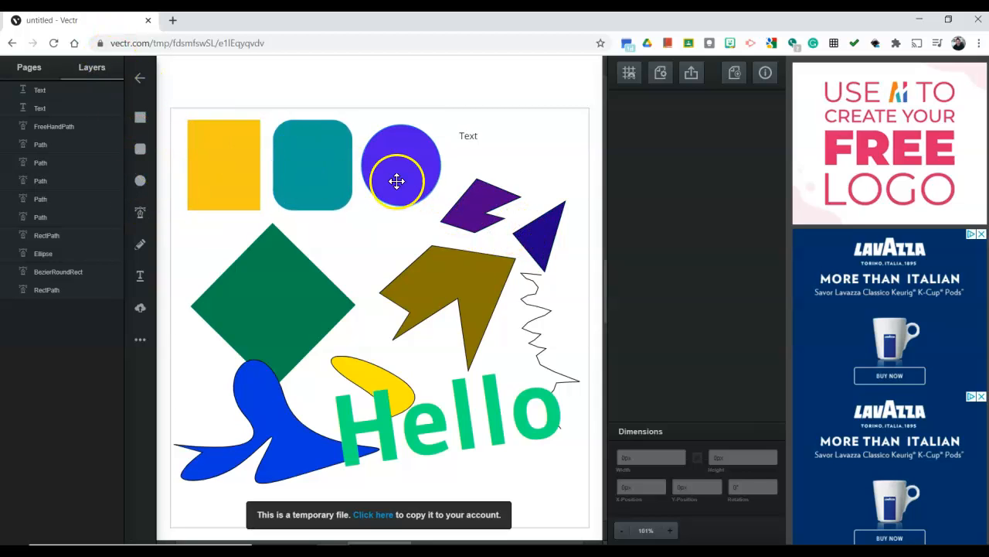
Shift the yellow rectangle, teal rounded rectangle, purple circle and green diamond slightly up and left on the page
{"action": "left_click_drag", "start_coordinate": [249, 177], "coordinate": [246, 175]}
{"action": "left_click_drag", "start_coordinate": [306, 171], "coordinate": [296, 167]}
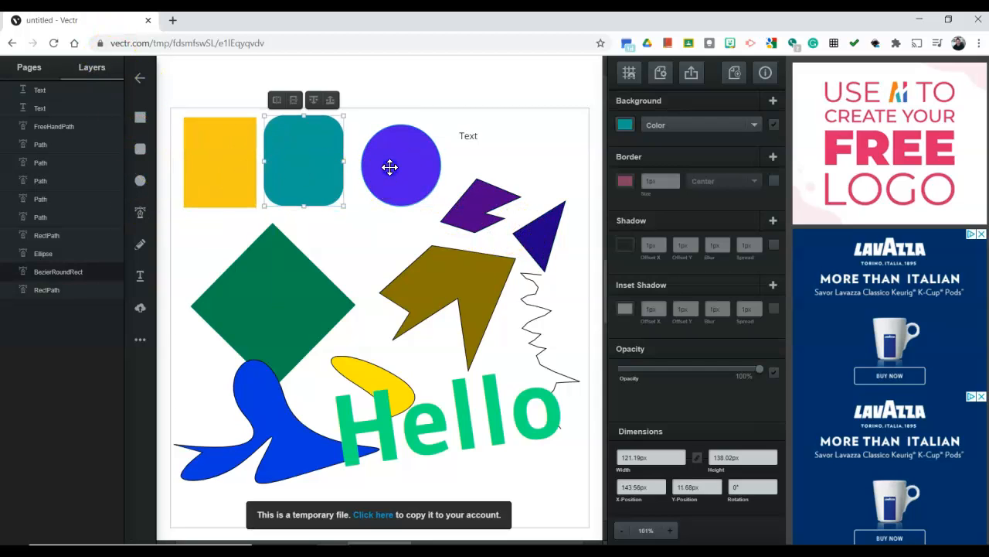
{"action": "left_click_drag", "start_coordinate": [389, 168], "coordinate": [381, 168]}
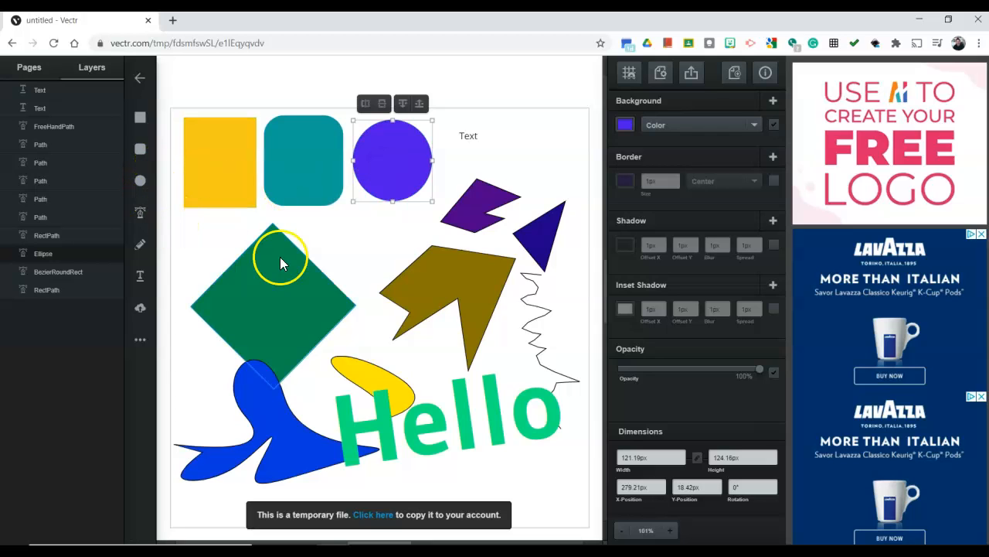
{"action": "left_click_drag", "start_coordinate": [281, 258], "coordinate": [264, 252]}
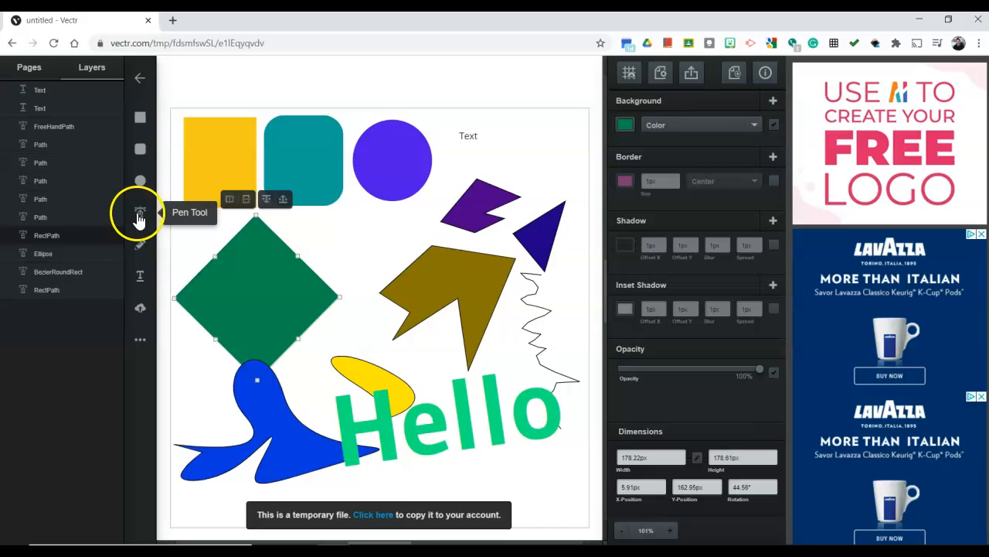
Move the olive, purple and dark blue polygons upward to close the gaps beside the circle and diamond
{"action": "left_click_drag", "start_coordinate": [447, 280], "coordinate": [427, 262]}
{"action": "left_click_drag", "start_coordinate": [489, 205], "coordinate": [488, 183]}
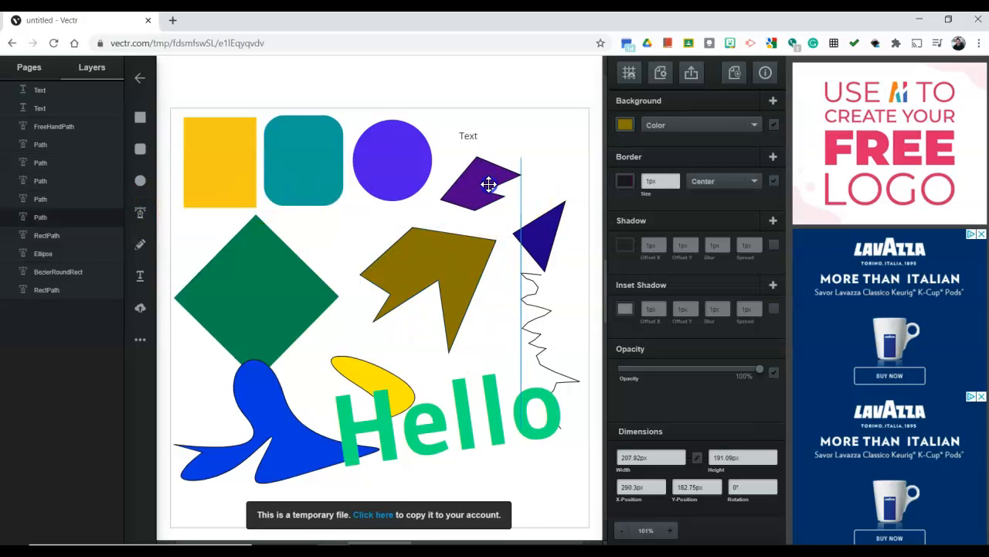
{"action": "left_click_drag", "start_coordinate": [532, 228], "coordinate": [533, 205]}
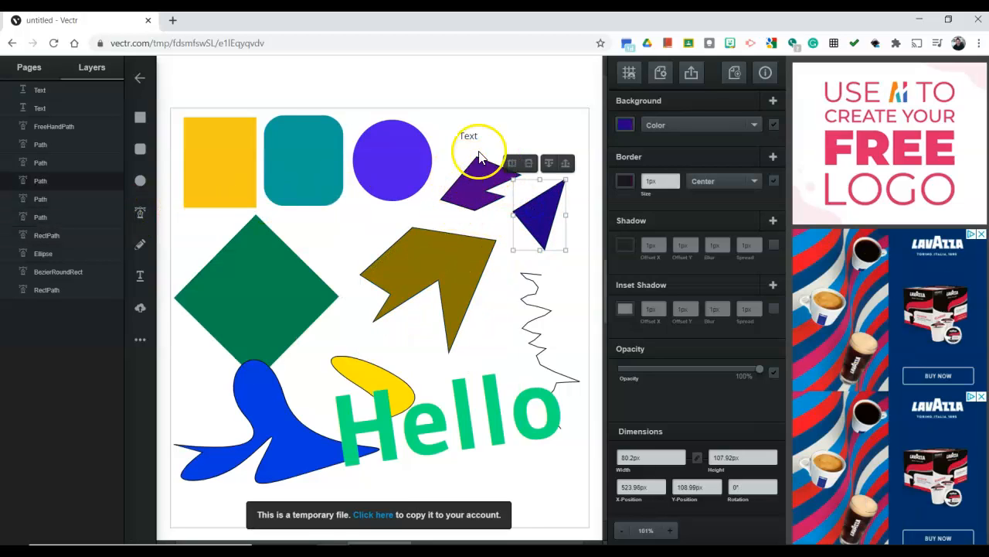
{"action": "left_click_drag", "start_coordinate": [441, 229], "coordinate": [450, 214]}
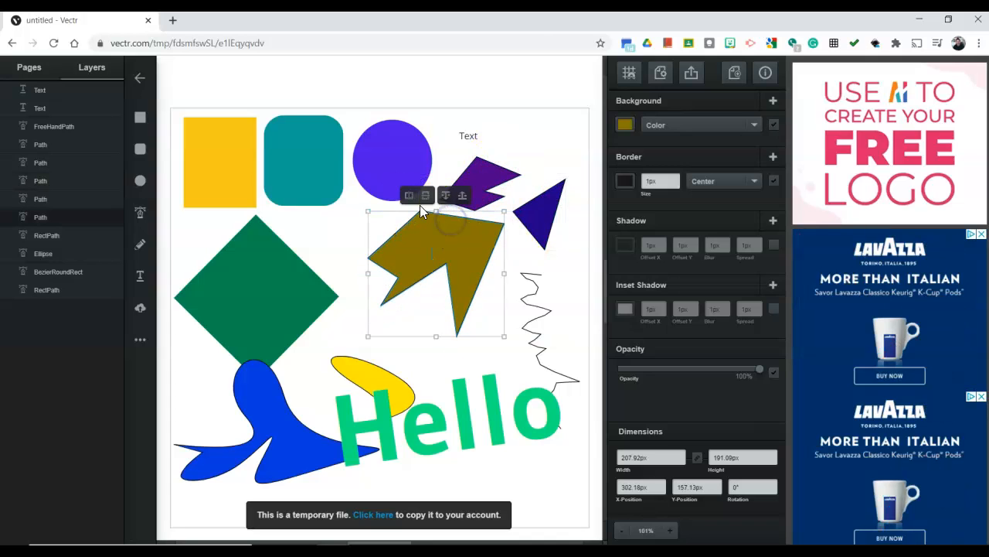
Move the yellow curved shape up beneath the olive polygon and shift the blue freeform shape slightly right and down
{"action": "left_click_drag", "start_coordinate": [341, 362], "coordinate": [347, 301]}
{"action": "mouse_move", "coordinate": [287, 409]}
{"action": "left_mouse_down"}
{"action": "mouse_move", "coordinate": [302, 399]}
{"action": "mouse_move", "coordinate": [270, 407]}
{"action": "left_mouse_up"}
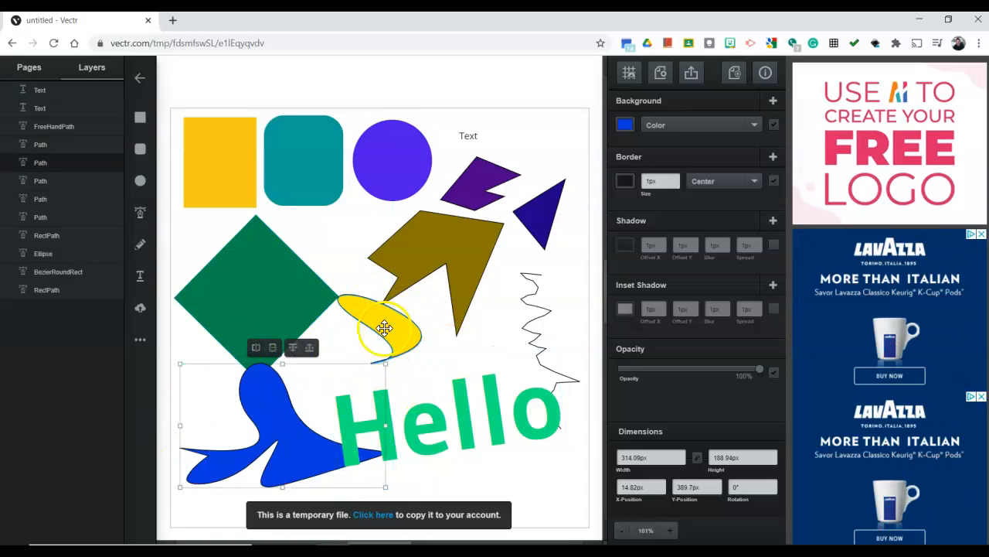
{"action": "left_click_drag", "start_coordinate": [384, 328], "coordinate": [383, 344]}
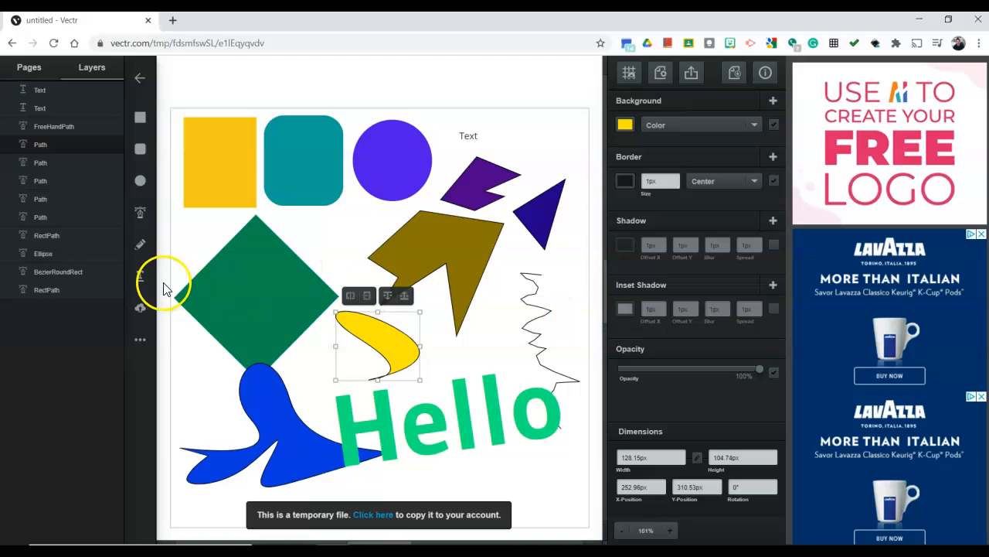
Enlarge the Hello text to about 401 by 219 px and position it partly over the blue freeform shape
{"action": "left_click_drag", "start_coordinate": [455, 414], "coordinate": [441, 404]}
{"action": "left_click_drag", "start_coordinate": [319, 423], "coordinate": [288, 428]}
{"action": "left_click_drag", "start_coordinate": [470, 403], "coordinate": [473, 414]}
{"action": "left_click", "coordinate": [596, 359]}
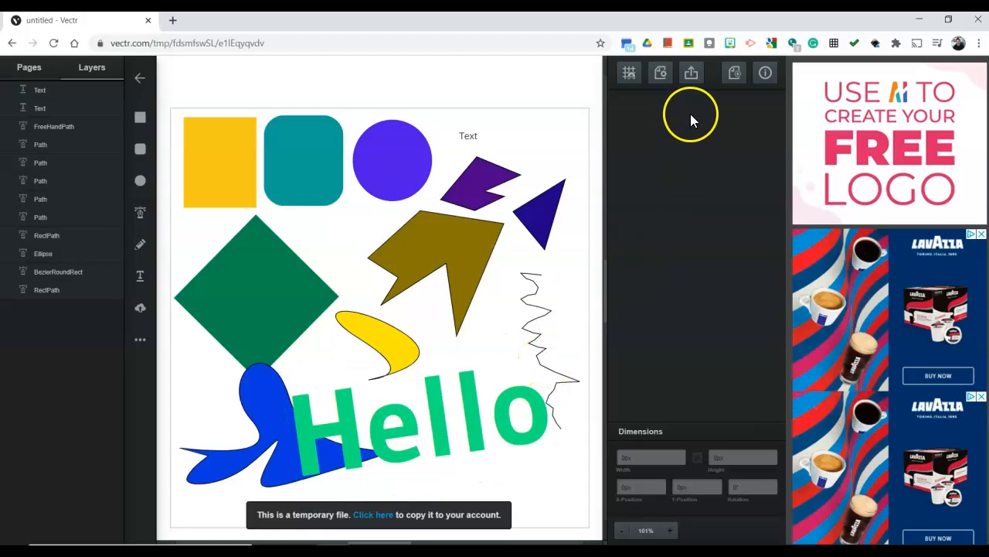
Examine the page's export preview with its format, size and sharing options, selecting the URL before closing the preview
{"action": "left_click", "coordinate": [692, 77]}
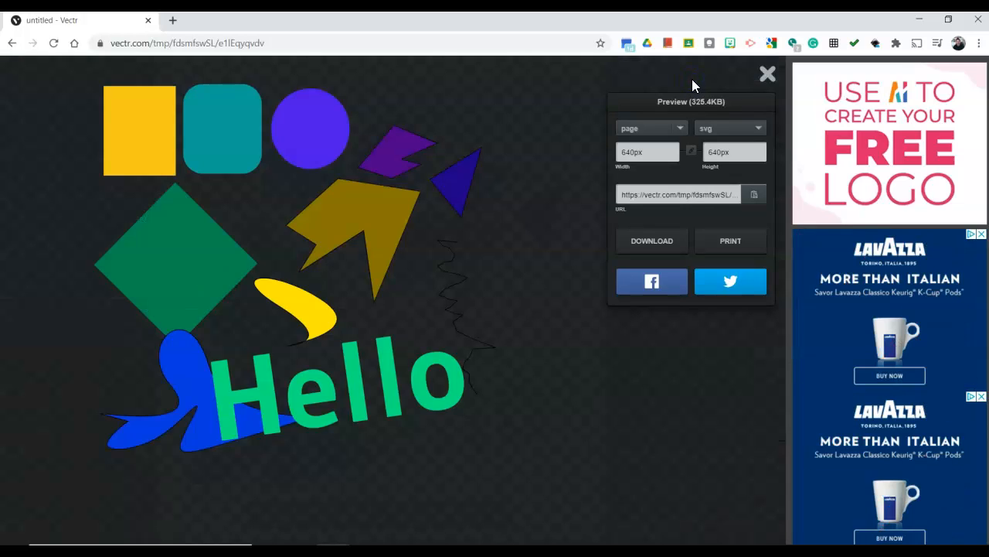
{"action": "left_click", "coordinate": [649, 195]}
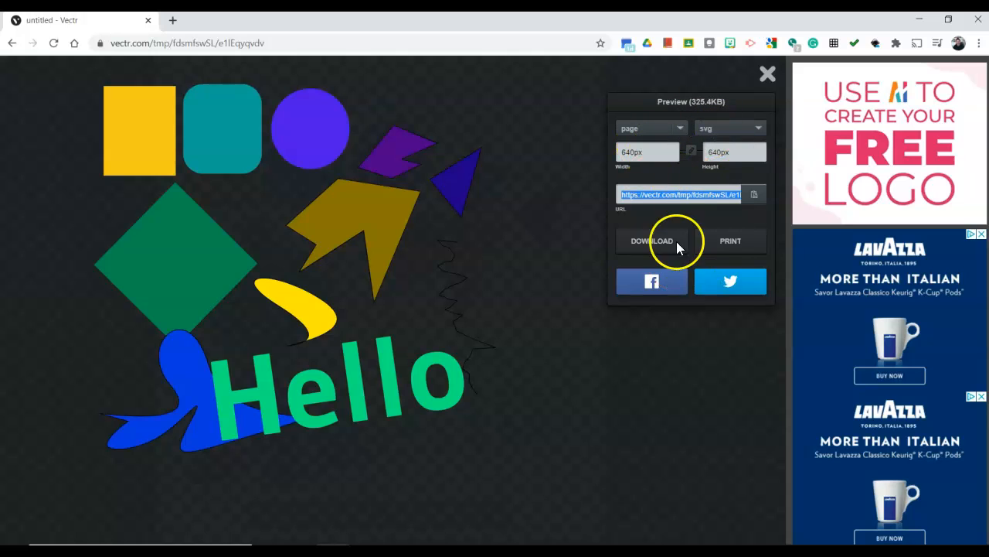
{"action": "left_click", "coordinate": [765, 73]}
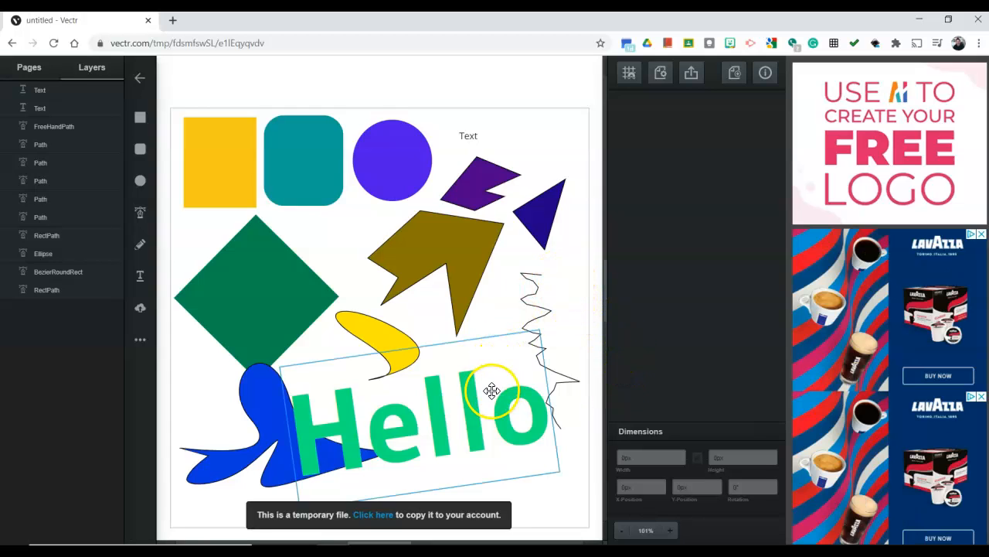
Move the Hello text slightly to the right, toward the zigzag pencil line
{"action": "left_click_drag", "start_coordinate": [495, 395], "coordinate": [512, 397]}
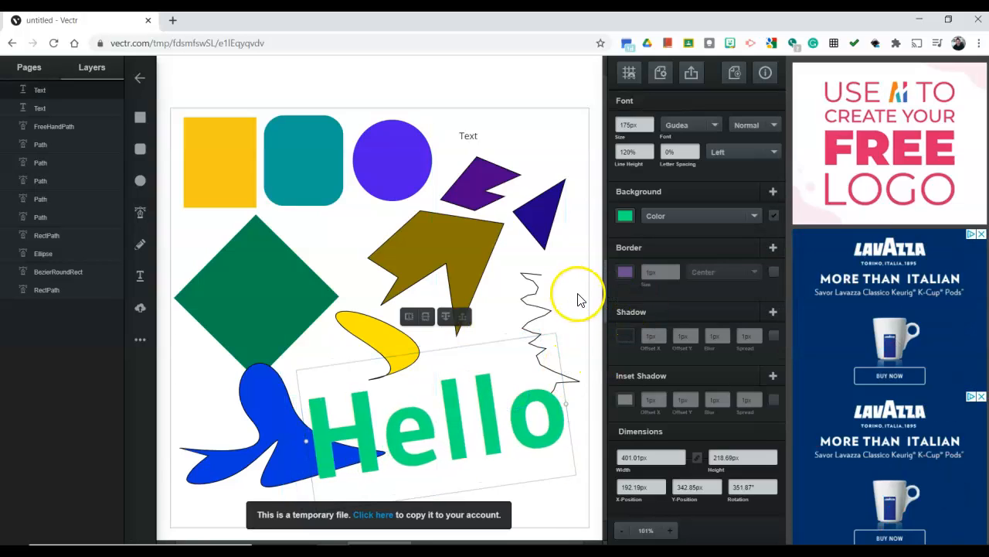